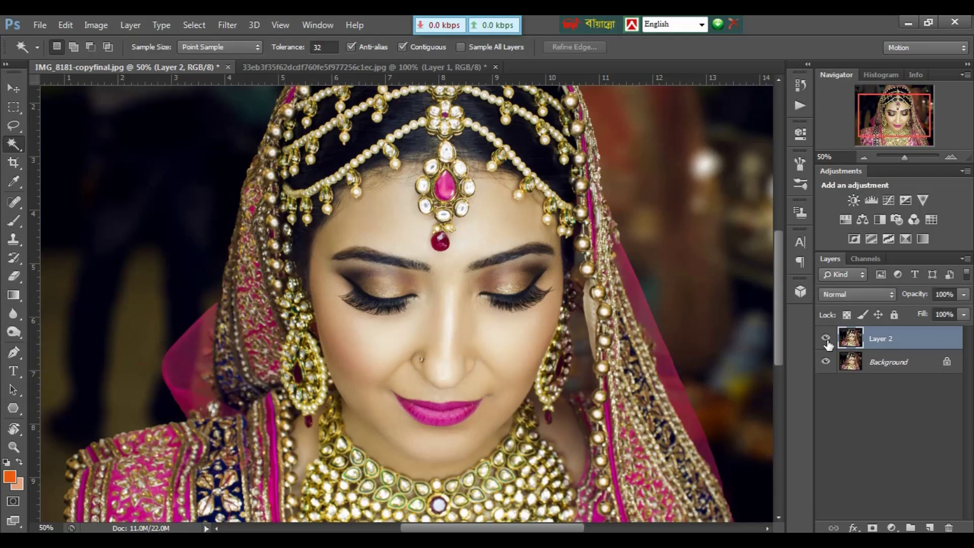
- Toggle the open-eyes Layer 2 on and off repeatedly to compare before and after
left_click(826, 339)
left_click(826, 339)
left_click(826, 339)
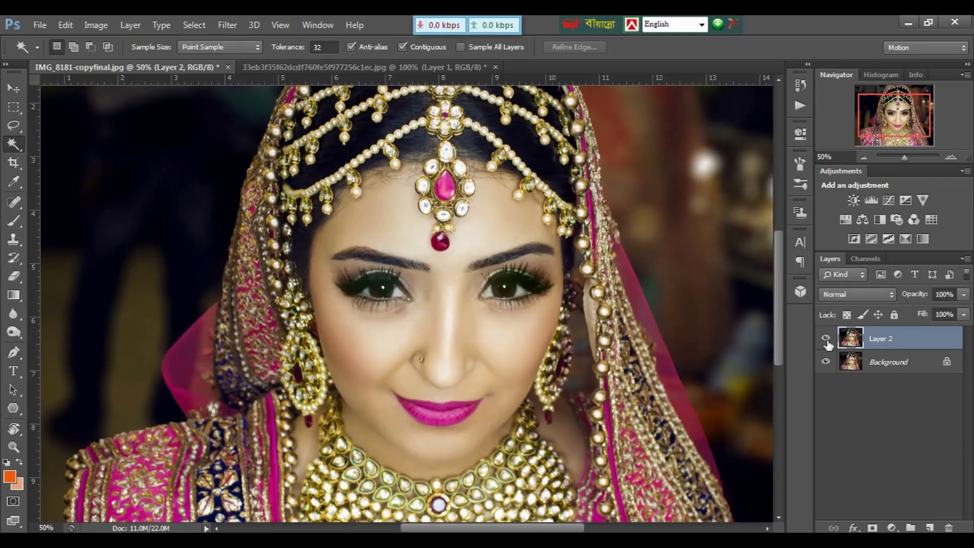
left_click(826, 339)
left_click(827, 340)
left_click(826, 340)
left_click(827, 339)
left_click(827, 340)
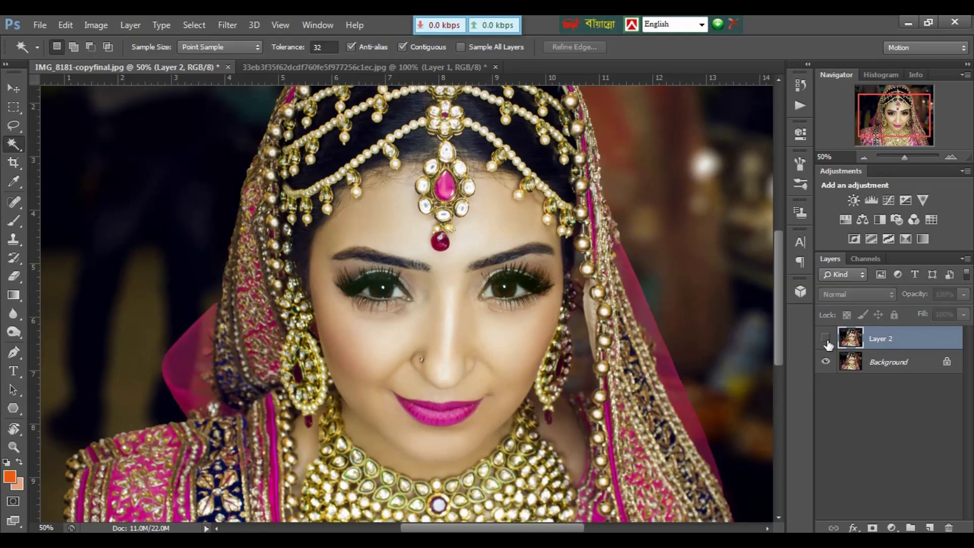
left_click(827, 339)
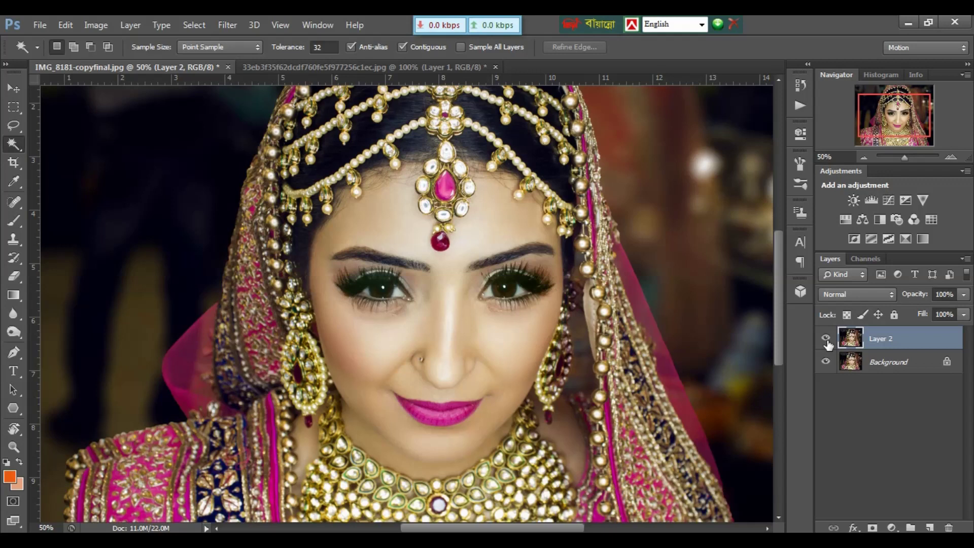
left_click(826, 339)
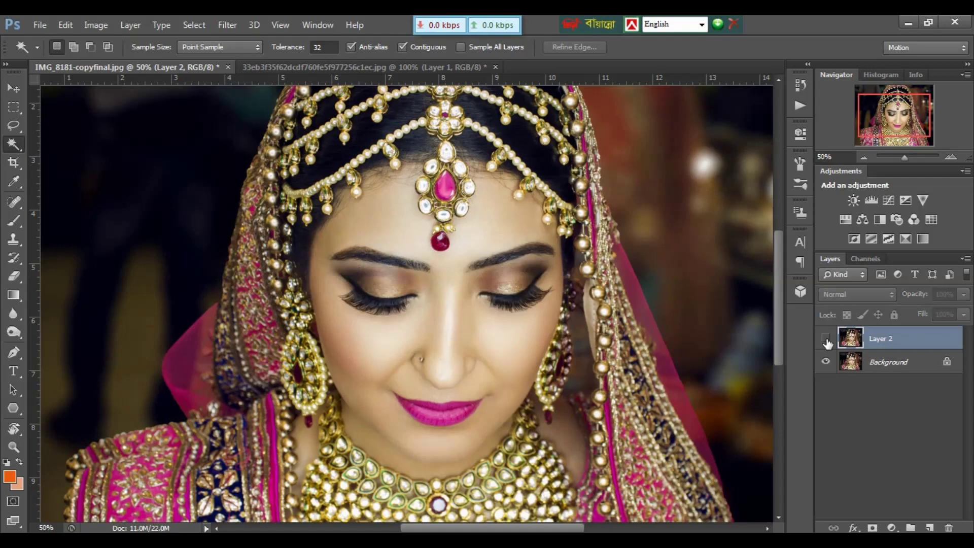
- On the second portrait, deselect the old eye selection and fit the image on screen
left_click(397, 66)
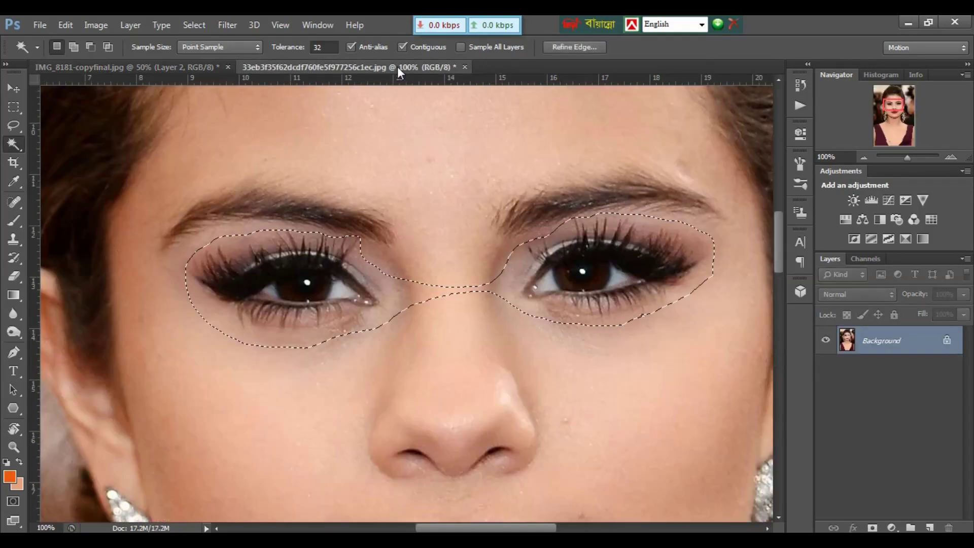
key("ctrl+d")
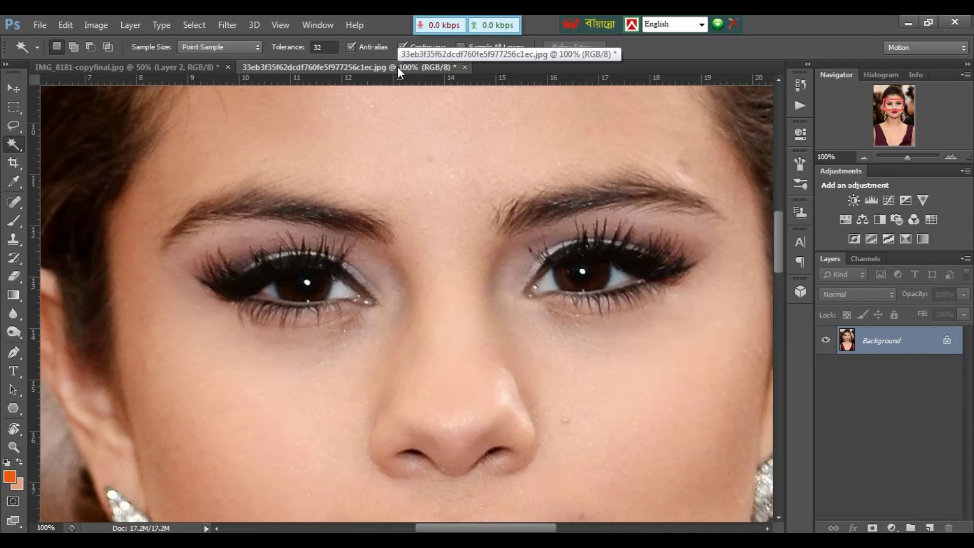
key("ctrl+0")
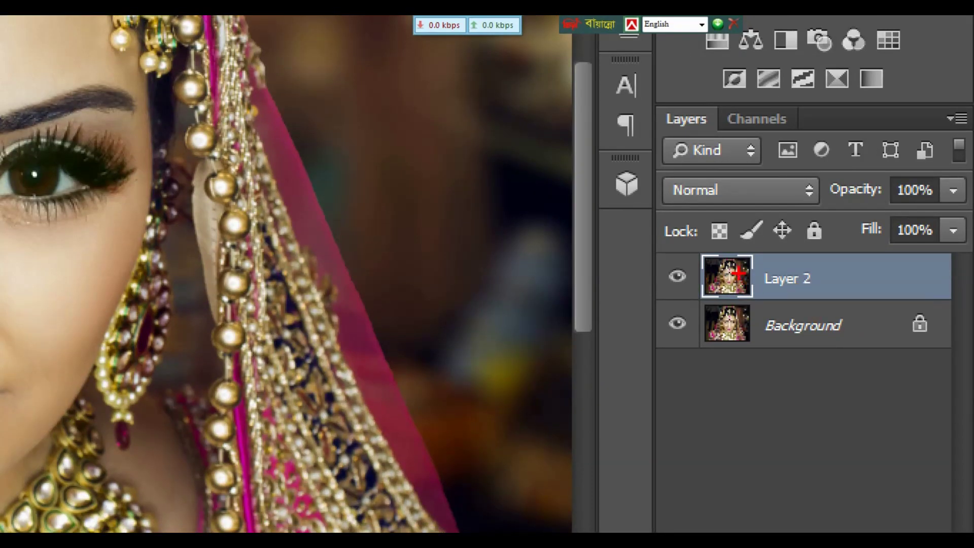
- Delete the open-eyes Layer 2 and zoom so the whole bride photo fits
left_click_drag(738, 272, 814, 272)
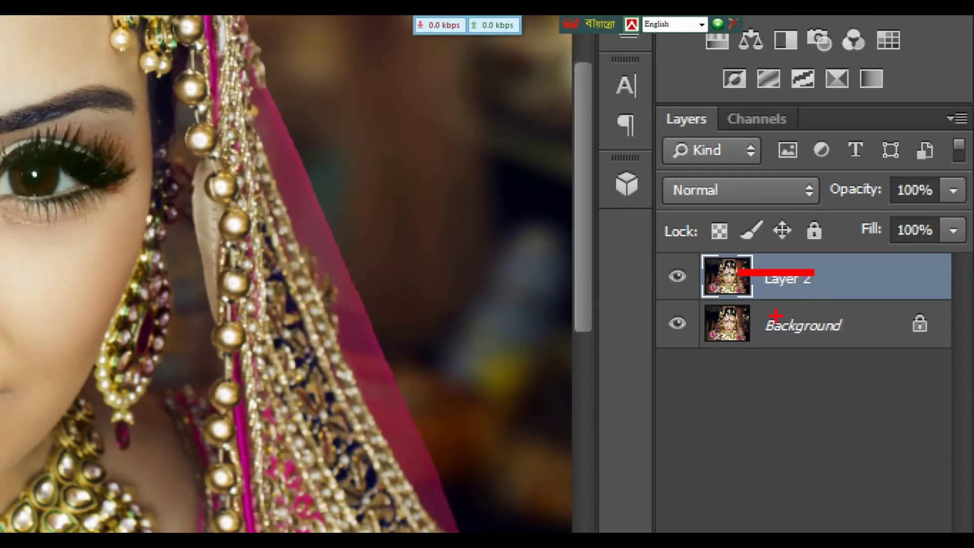
left_click_drag(768, 321, 841, 322)
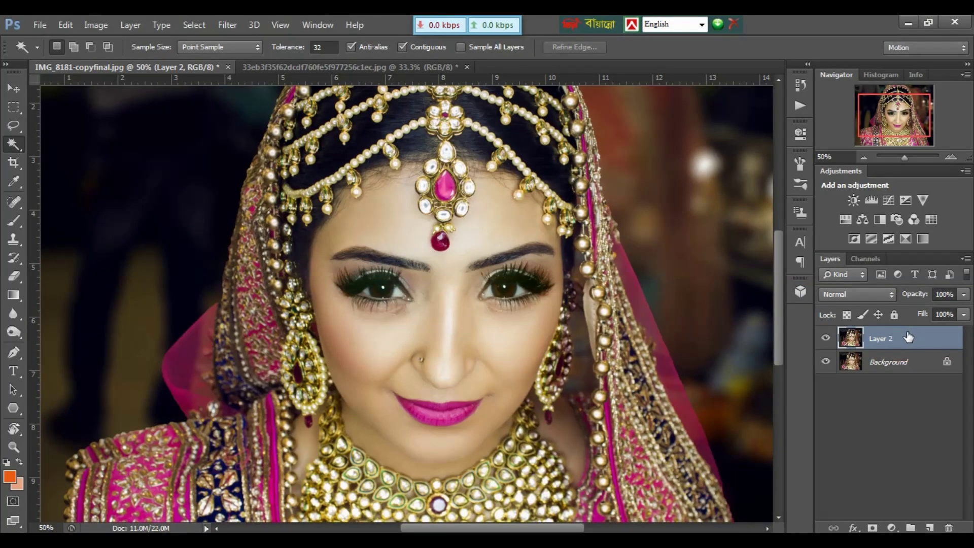
left_click_drag(908, 337, 948, 528)
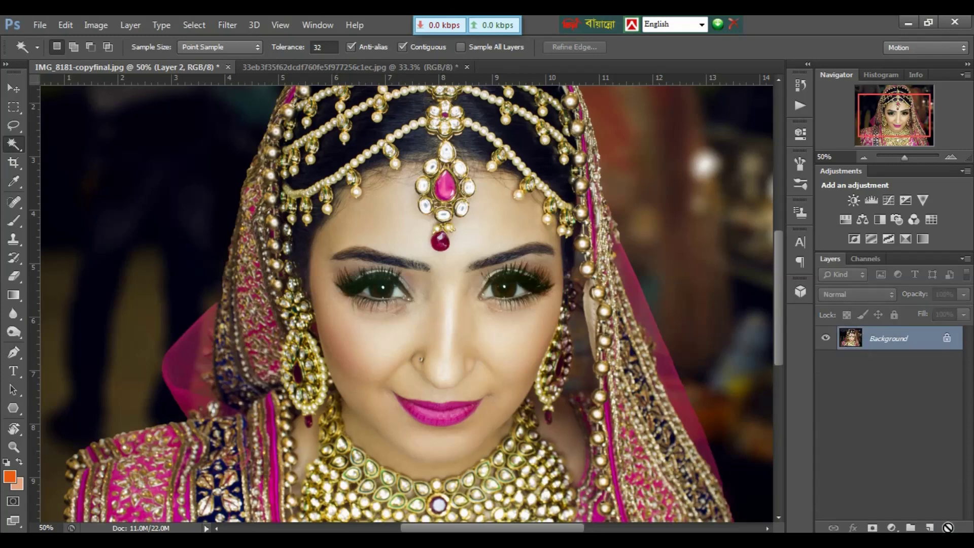
key("ctrl+minus")
key("ctrl+plus")
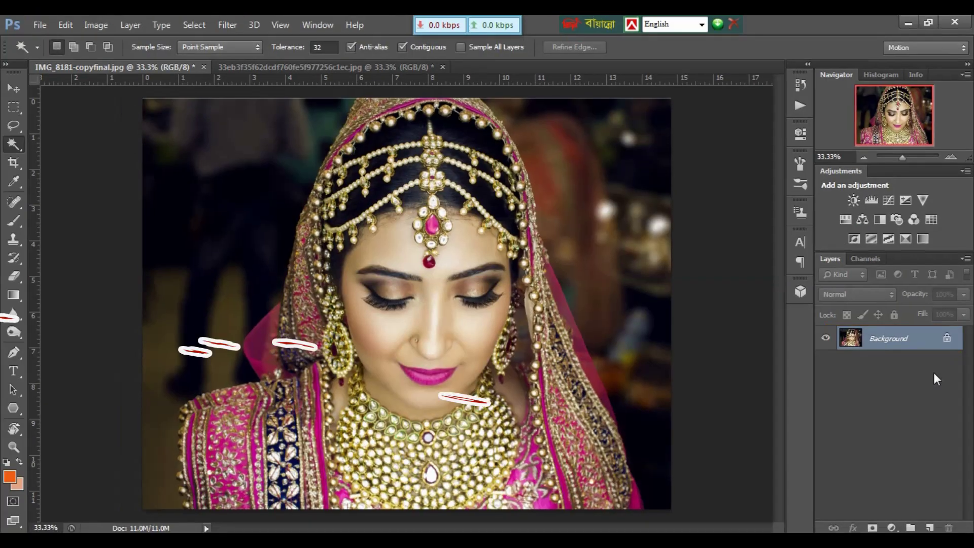
- Duplicate the bride's Background to a new layer and hide the original Background
key("ctrl+j")
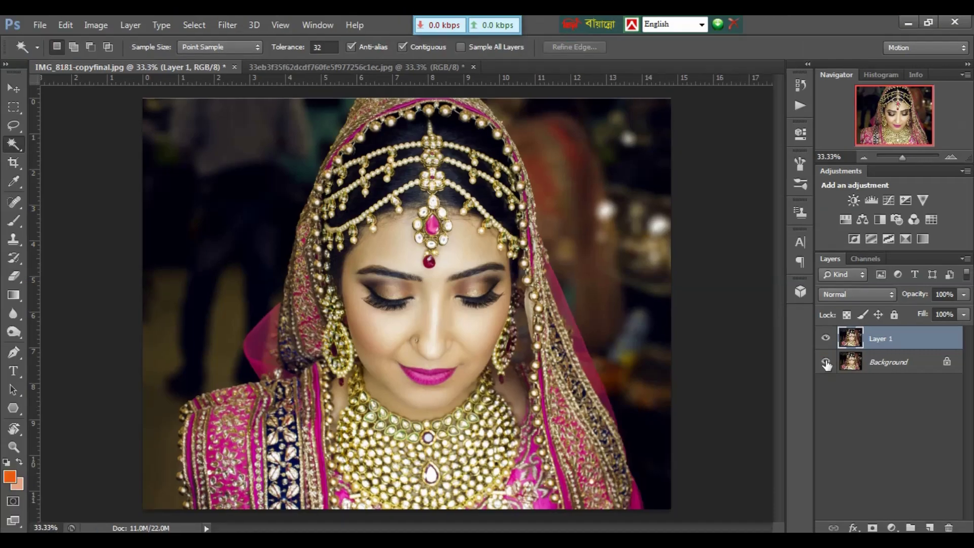
left_click(825, 361)
left_click(382, 68)
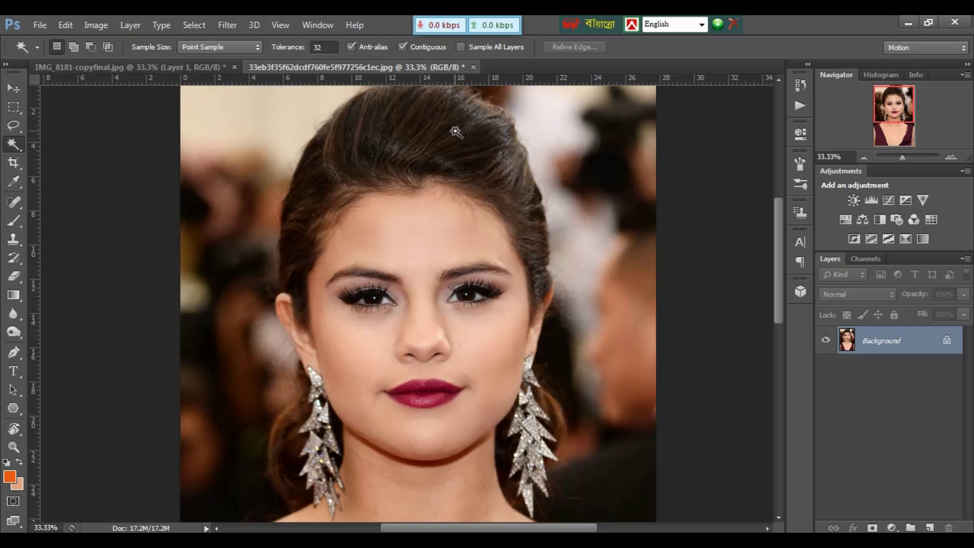
- Zoom the second portrait to 66.7% and pan so both eyes are centred
key("ctrl+plus")
key("ctrl+plus")
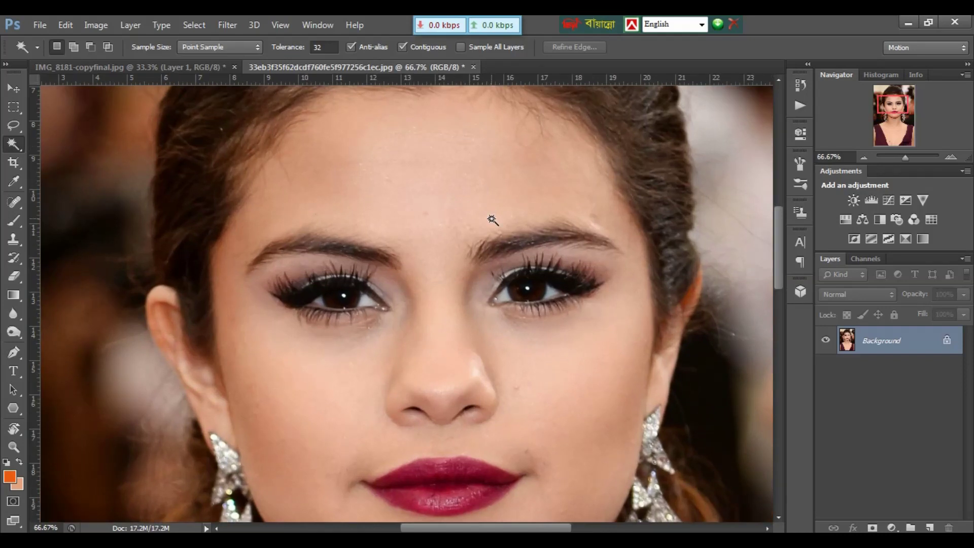
left_click_drag(492, 220, 431, 191)
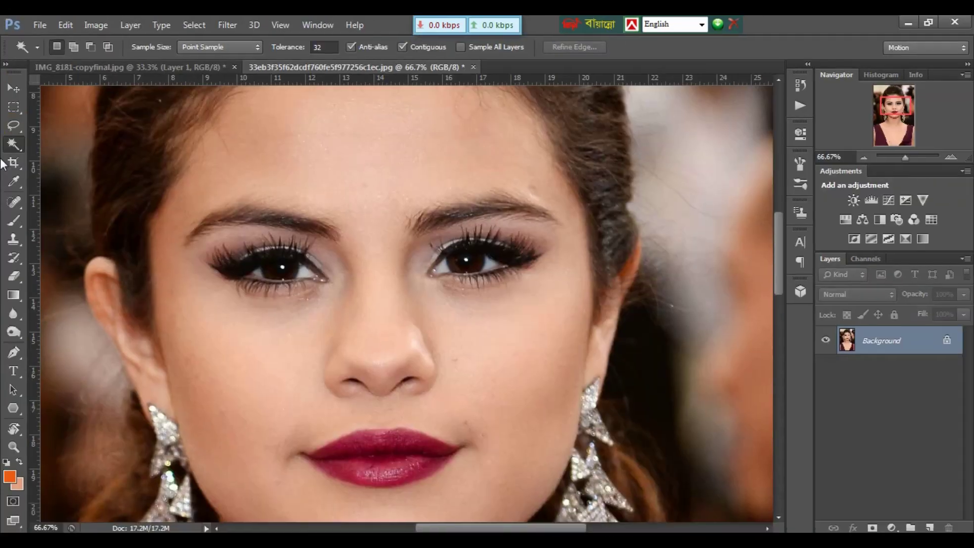
- Lasso around both of the second portrait's eyes and copy them to a new Layer 1
left_click(13, 125)
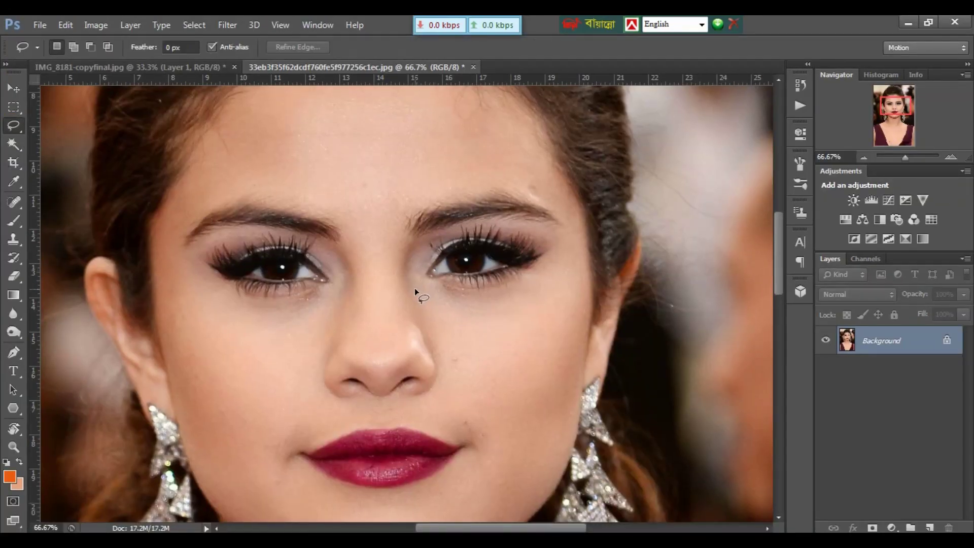
left_click_drag(416, 289, 437, 300)
left_click_drag(495, 294, 545, 273)
mouse_move(541, 237)
left_mouse_down()
mouse_move(462, 227)
mouse_move(358, 273)
mouse_move(292, 244)
mouse_move(234, 249)
mouse_move(218, 290)
mouse_move(276, 309)
left_mouse_up()
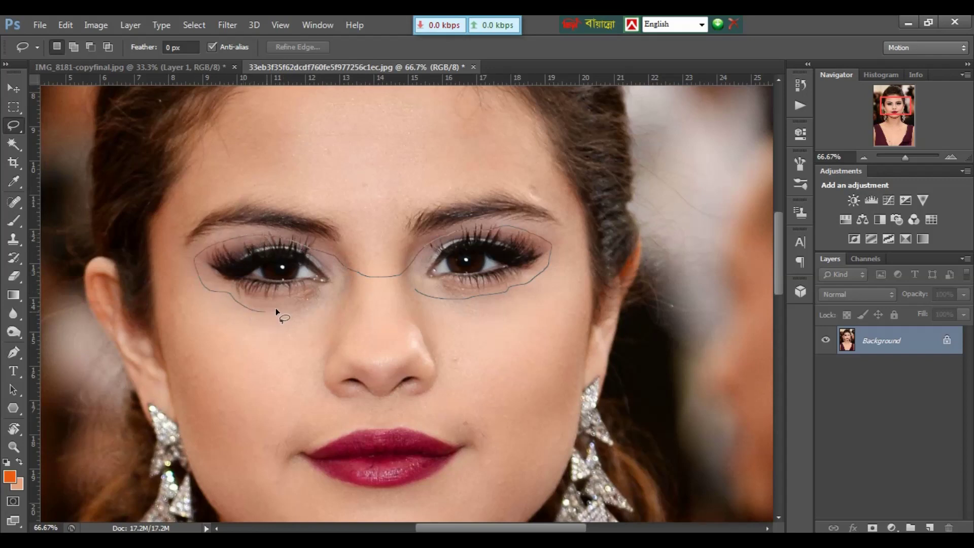
left_click_drag(336, 290, 416, 291)
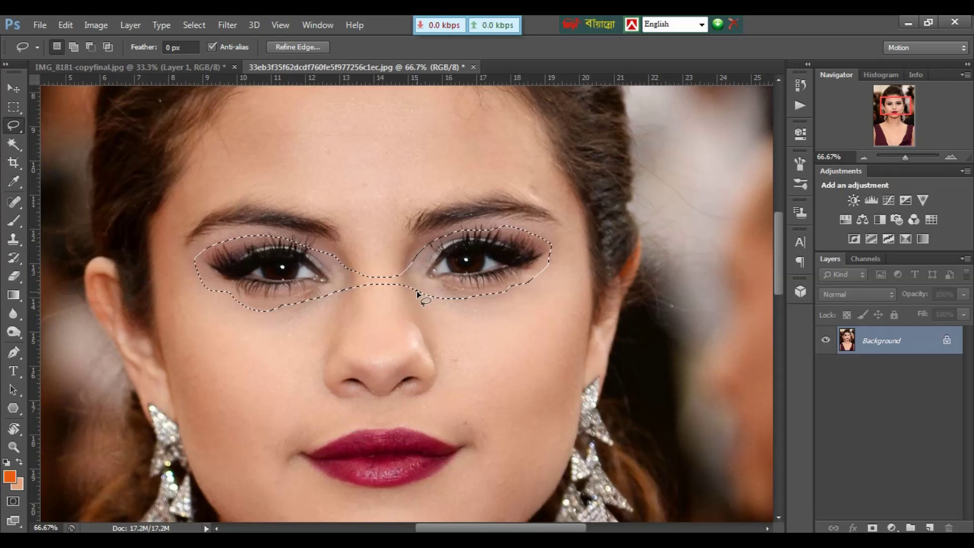
key("ctrl+j")
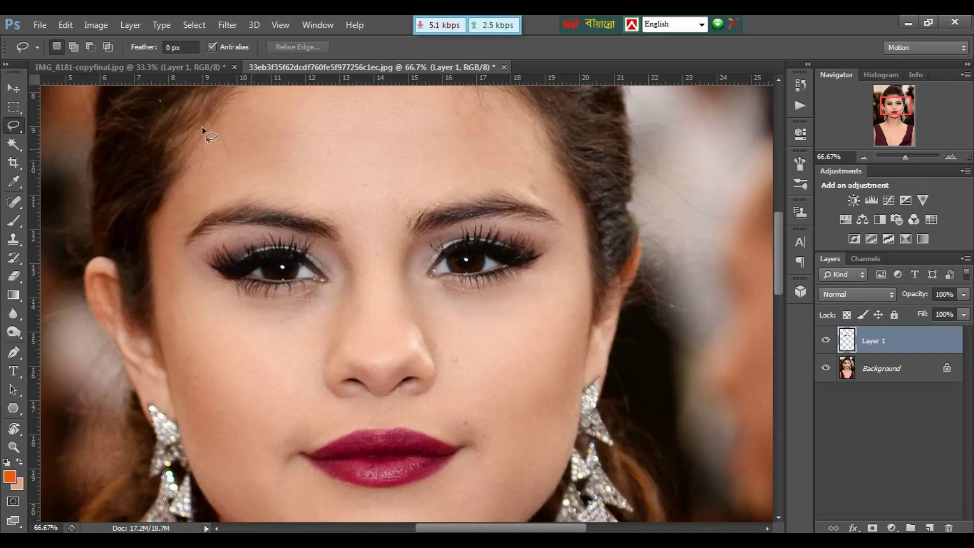
- Move the eye strip into the bride photo as Layer 2 and zoom in on her face
left_click(172, 66)
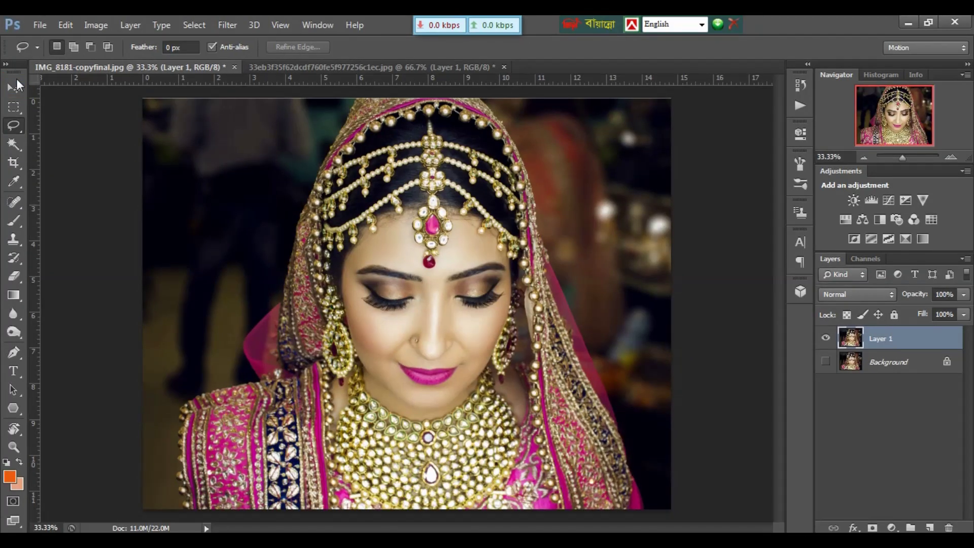
left_click(18, 89)
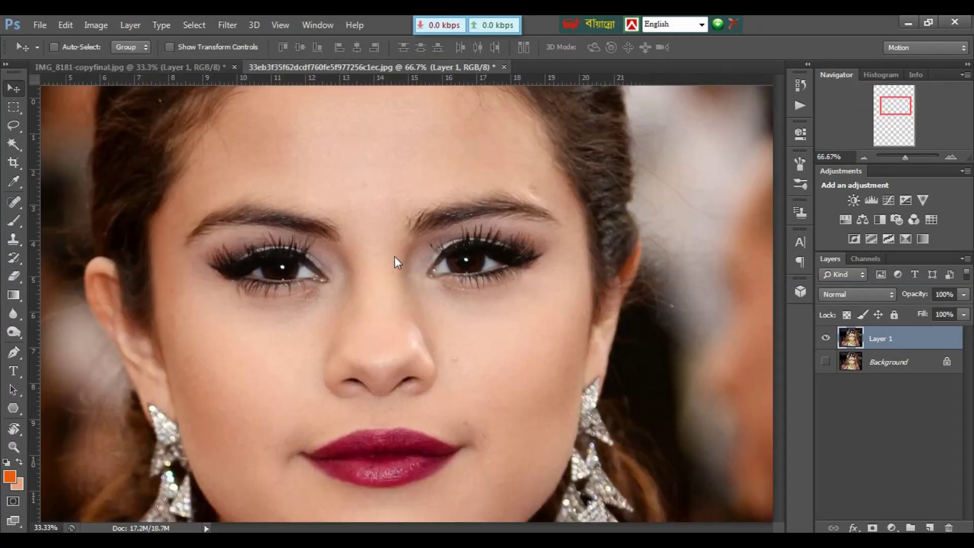
mouse_move(316, 58)
left_mouse_down()
mouse_move(325, 217)
mouse_move(194, 73)
left_mouse_up()
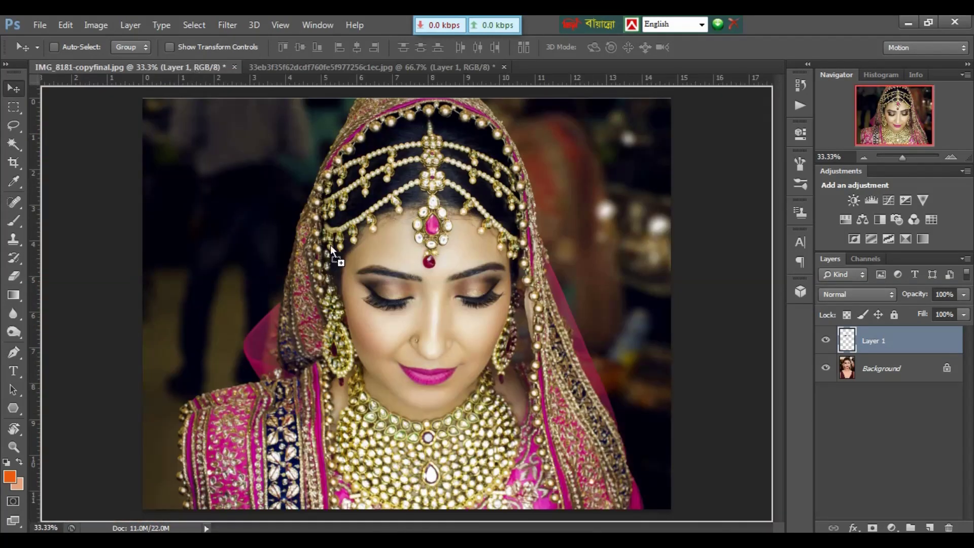
mouse_move(194, 73)
left_mouse_down()
mouse_move(339, 245)
mouse_move(446, 296)
left_mouse_up()
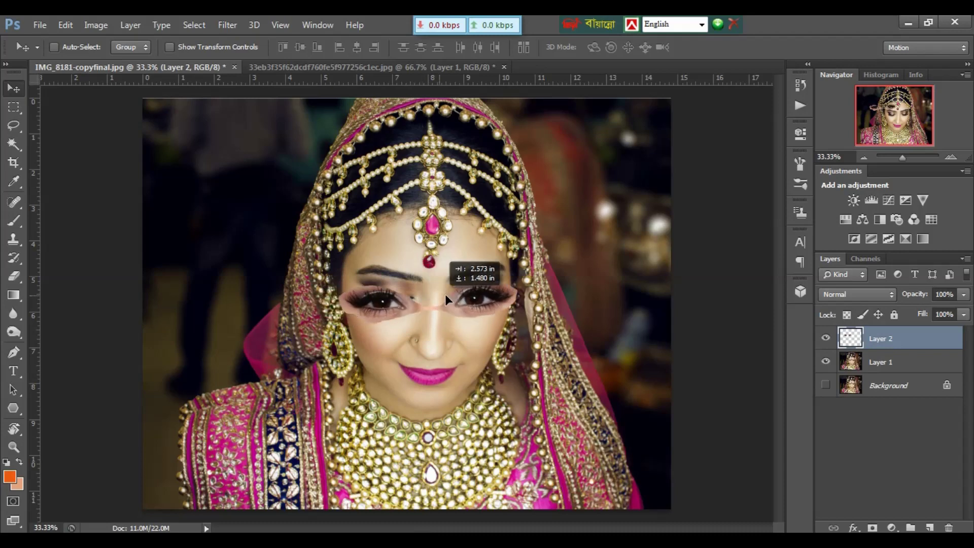
key("ctrl+plus")
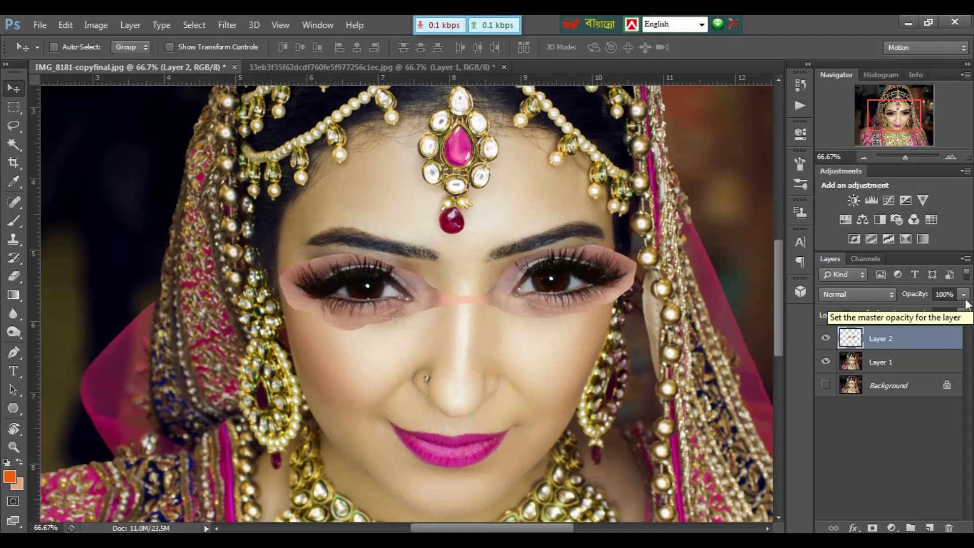
- Set Layer 2's opacity to 55% and drag it over the bride's closed eyes
left_click(964, 295)
left_click(946, 310)
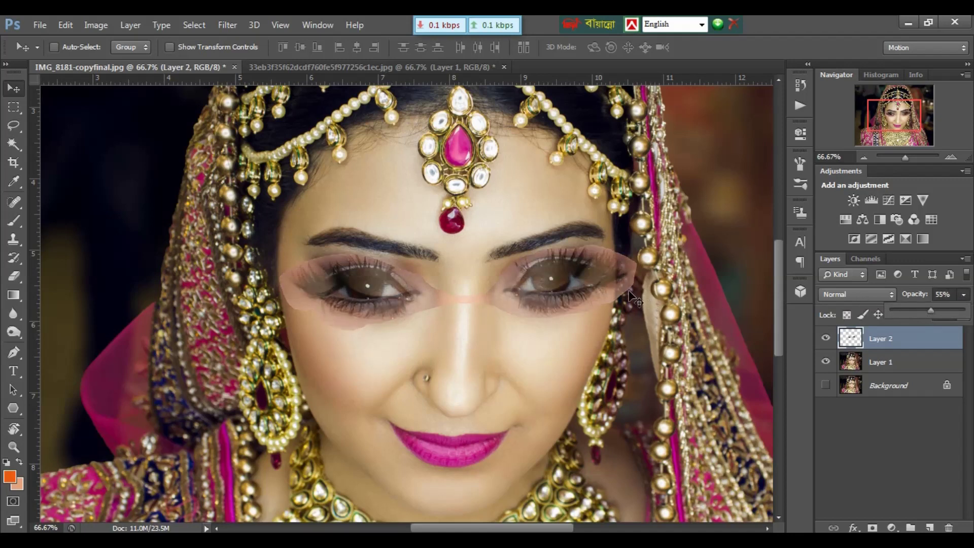
mouse_move(593, 275)
left_mouse_down()
mouse_move(599, 261)
mouse_move(602, 269)
left_mouse_up()
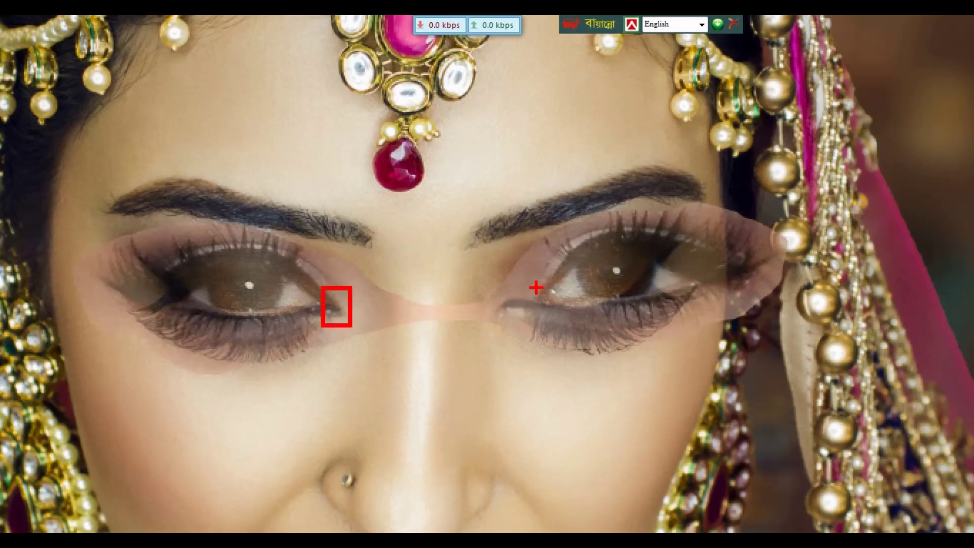
left_click(549, 297)
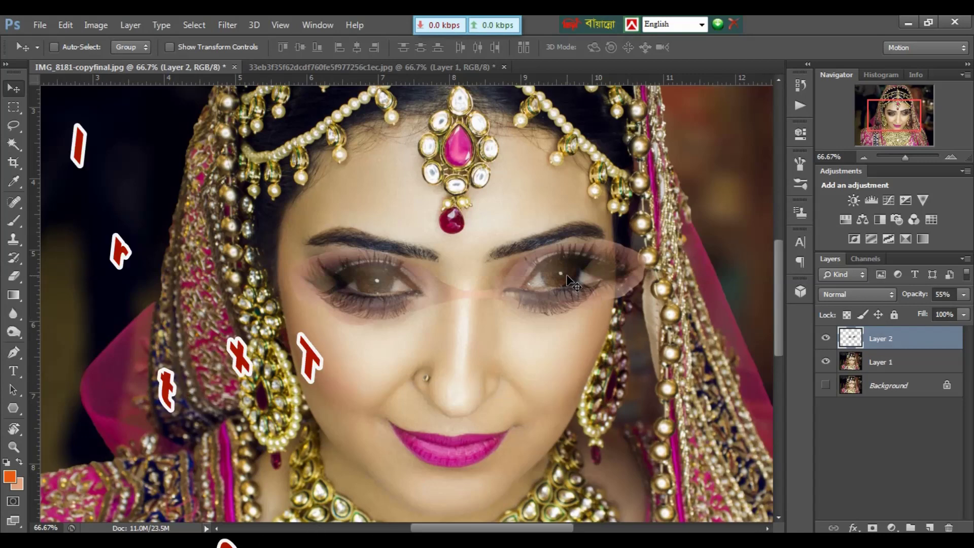
- Free-transform Layer 2: narrow both sides, tilt it slightly, and shift it onto her eyes
key("ctrl+t")
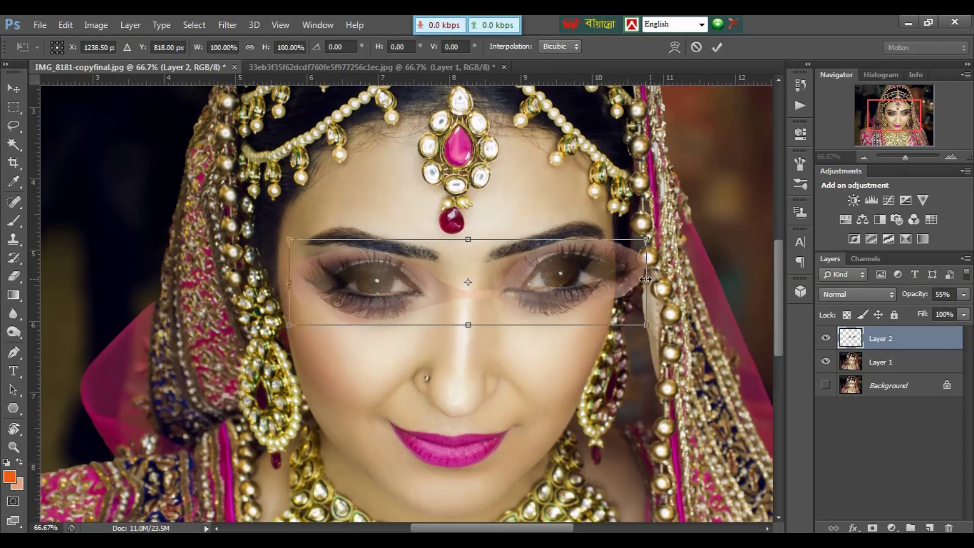
left_click_drag(646, 279, 624, 282)
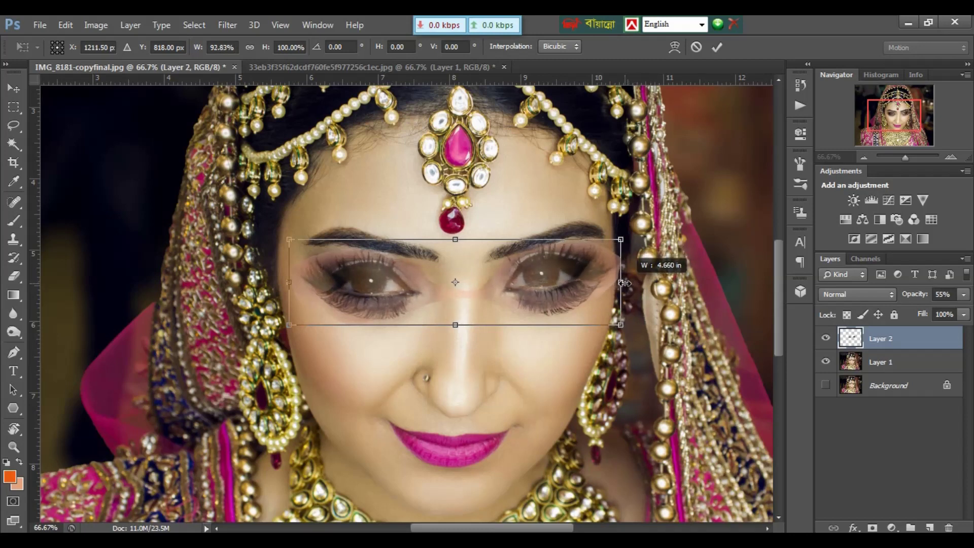
left_click_drag(623, 283, 620, 282)
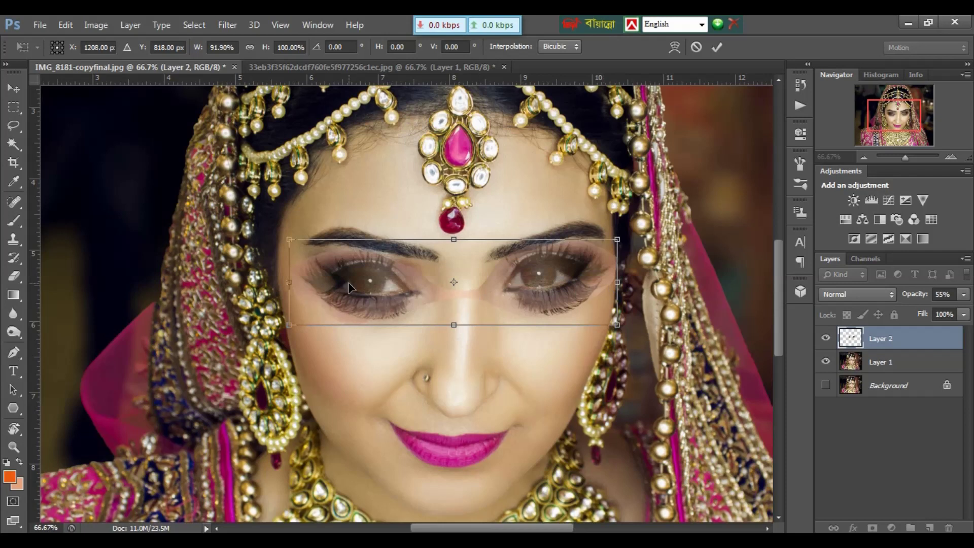
left_click_drag(289, 282, 300, 282)
left_click_drag(630, 213, 638, 217)
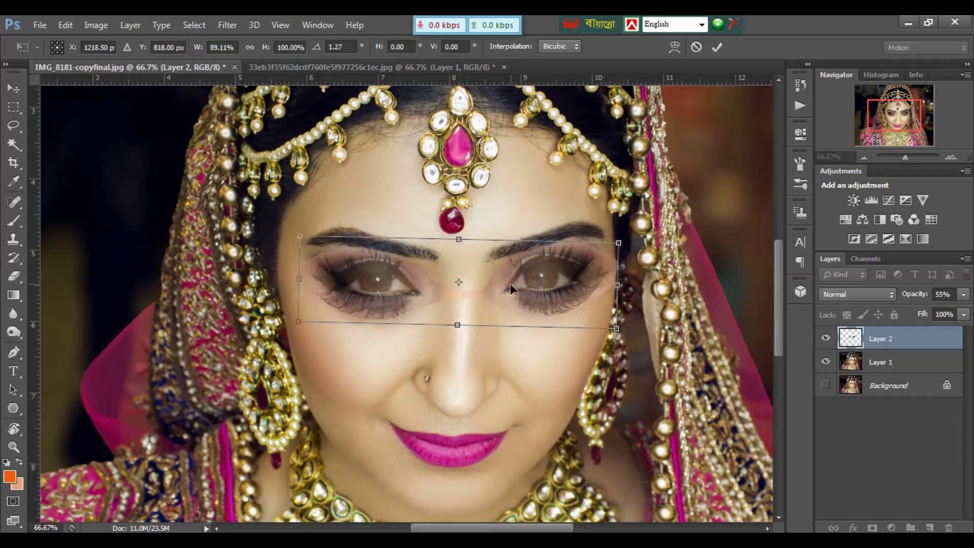
left_click_drag(460, 239, 460, 246)
left_click_drag(457, 325, 457, 332)
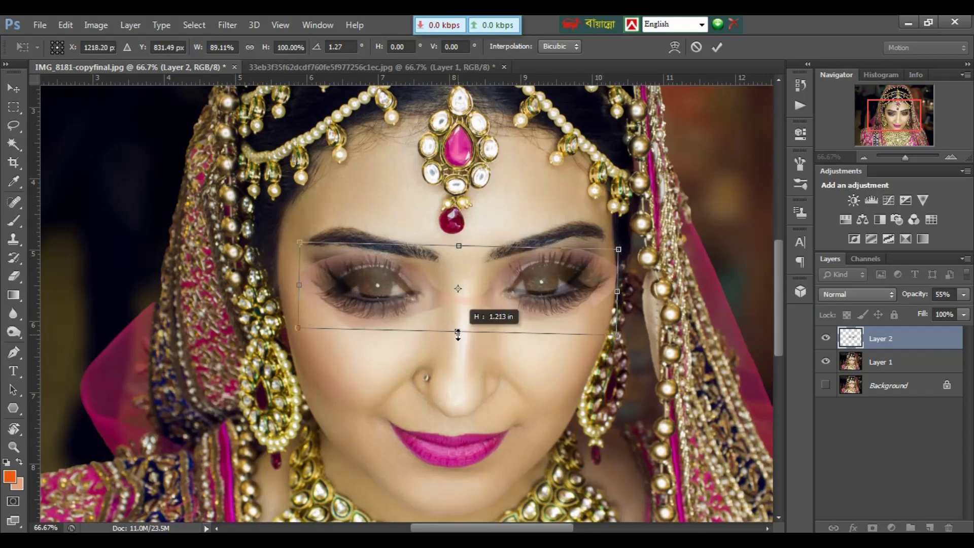
key("Up")
key("Up")
key("Up")
key("Up")
key("Up")
key("Up")
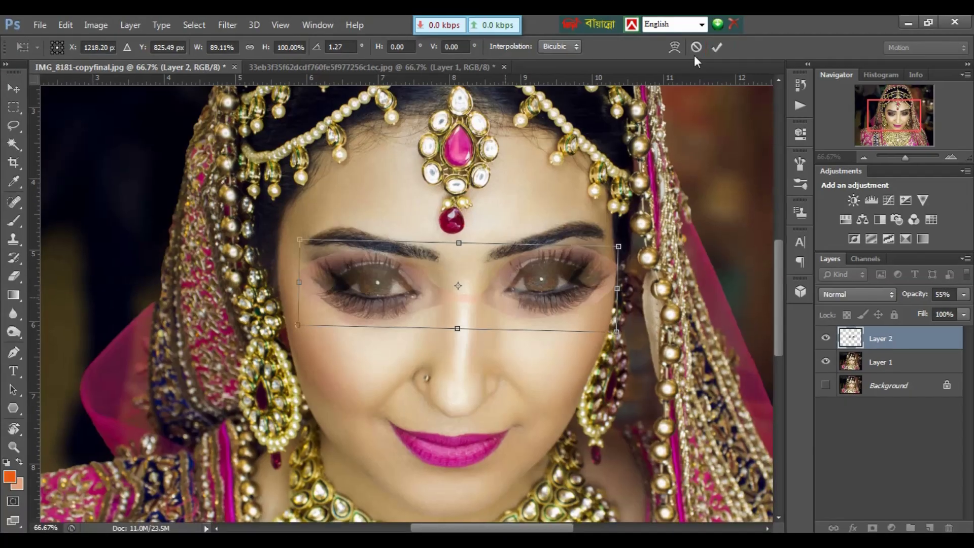
left_click(717, 47)
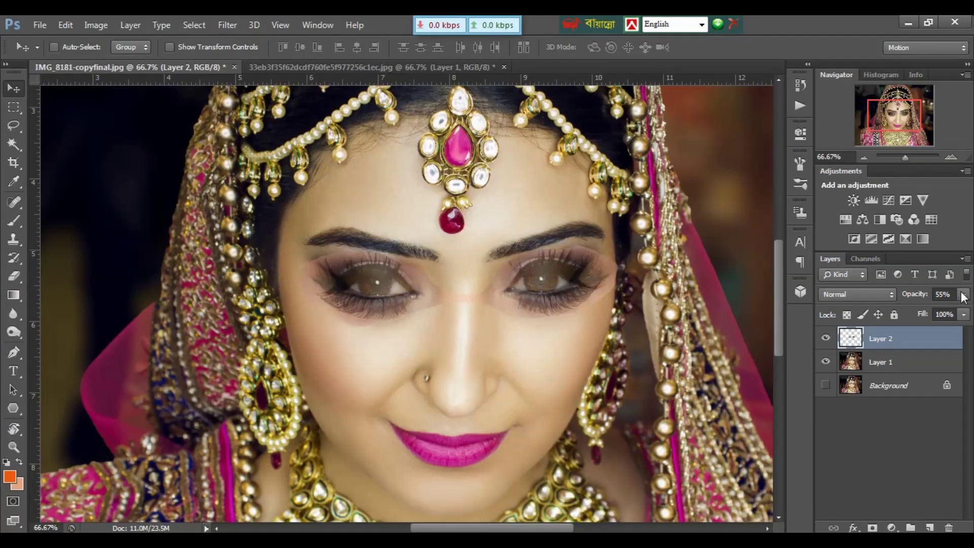
- Restore Layer 2 to 100% opacity and zoom out
left_click(964, 294)
left_click_drag(935, 310, 967, 311)
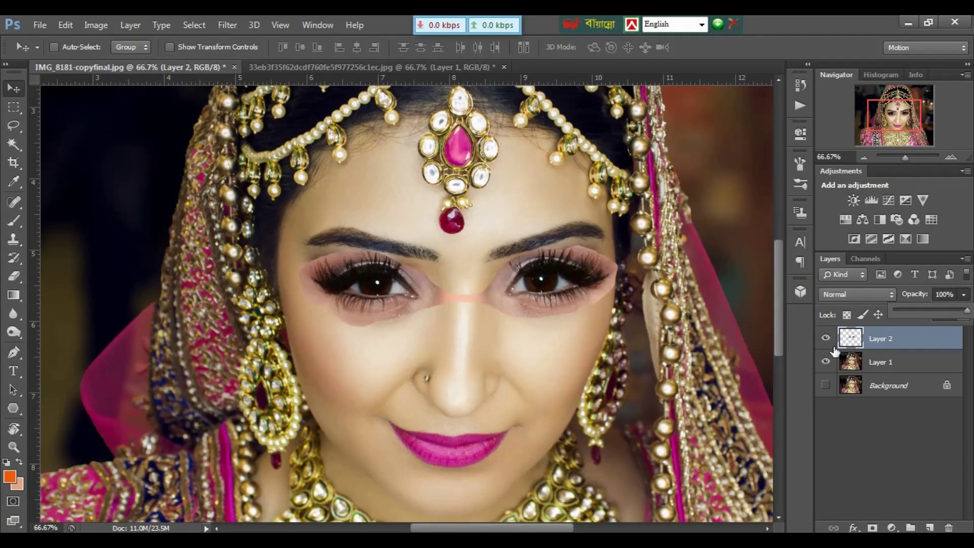
left_click(892, 348)
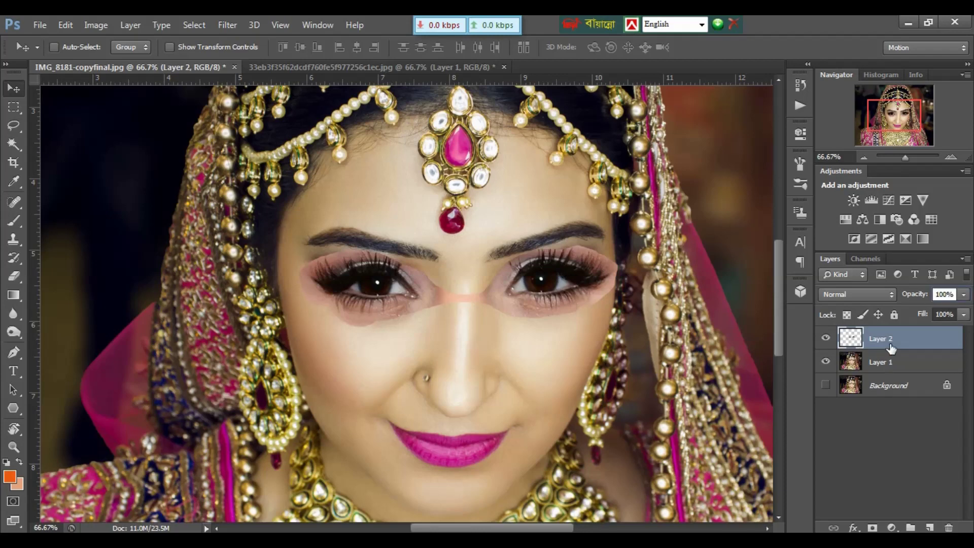
key("ctrl+minus")
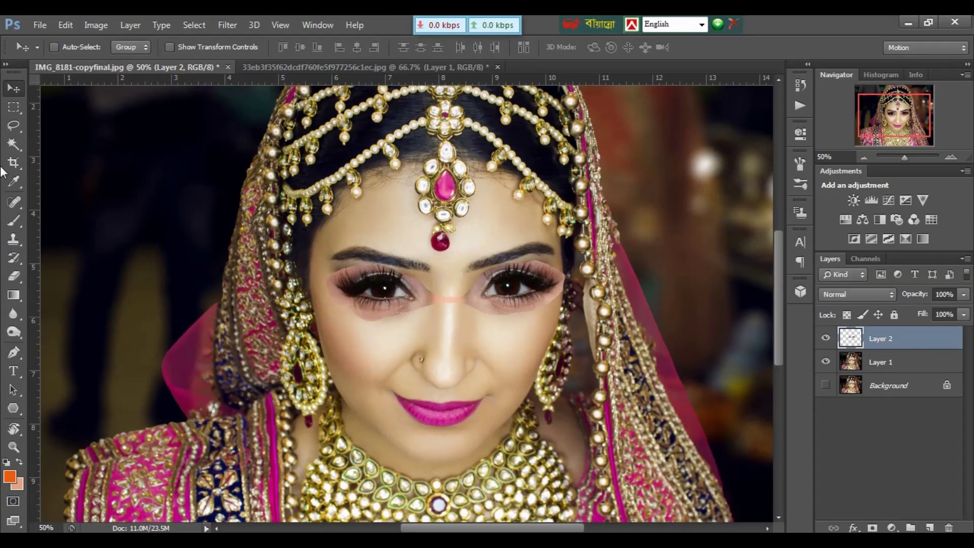
- Magic Wand–select the transparent area around Layer 2's eye strip, then view the whole photo
key("w")
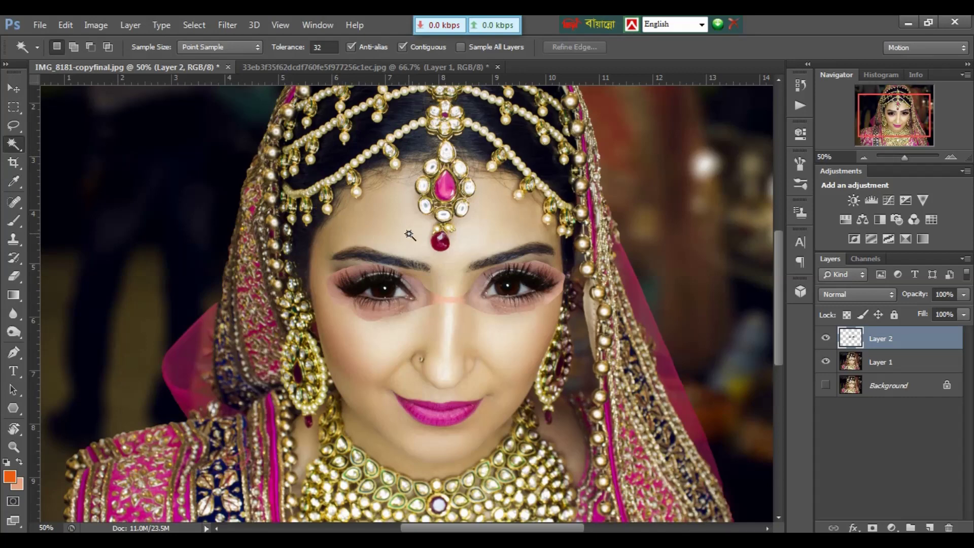
left_click(409, 233)
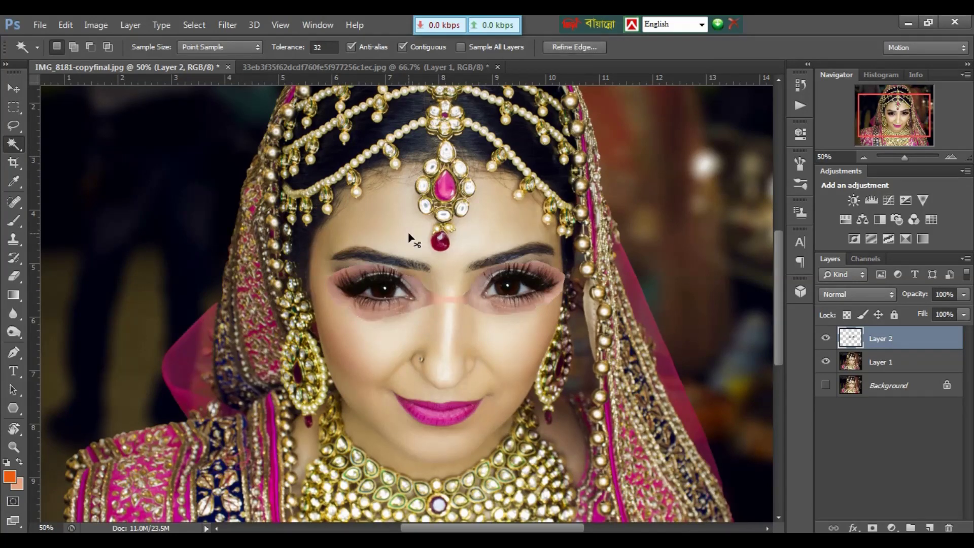
key("ctrl+plus")
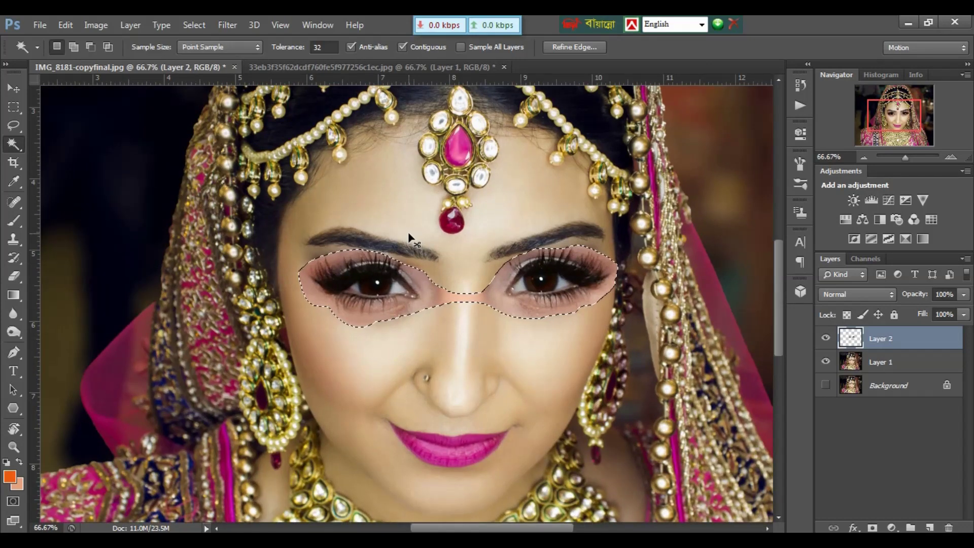
key("ctrl+minus")
key("ctrl+minus")
key("ctrl+minus")
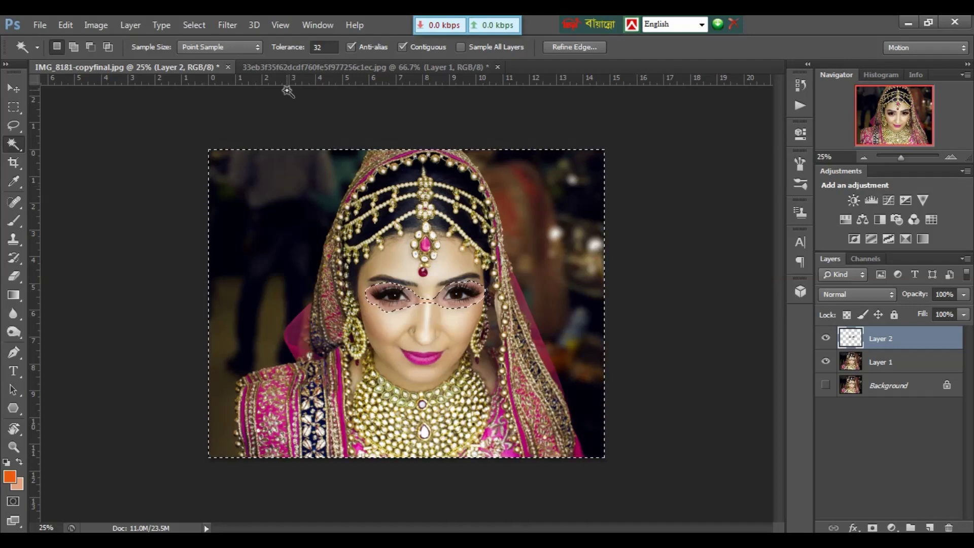
- Expand the eye selection by 12 pixels from the Select menu
left_click(199, 25)
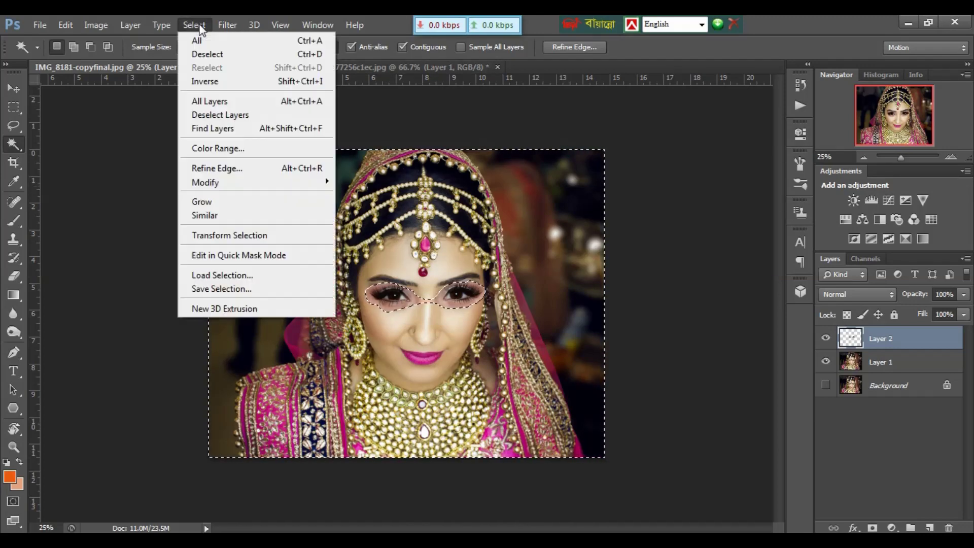
mouse_move(229, 183)
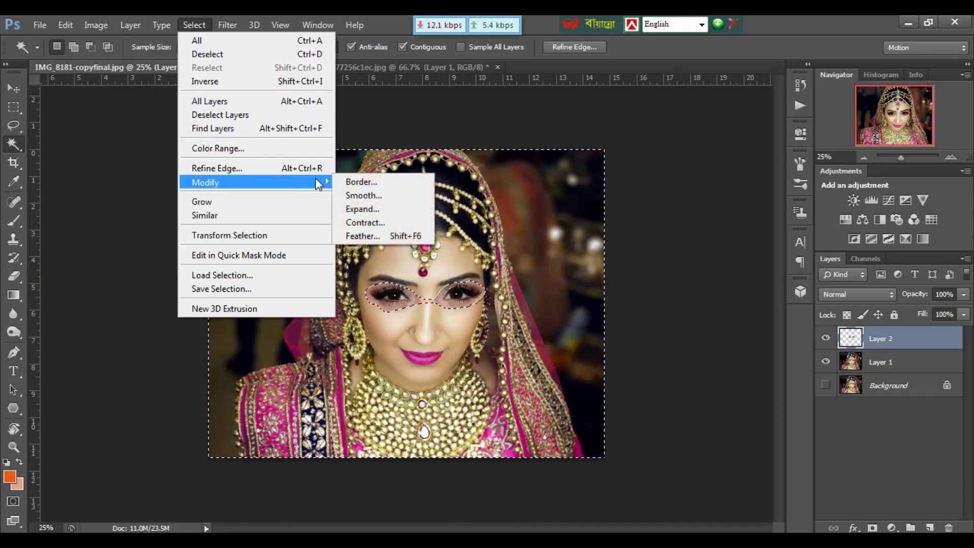
left_click(375, 209)
type("12")
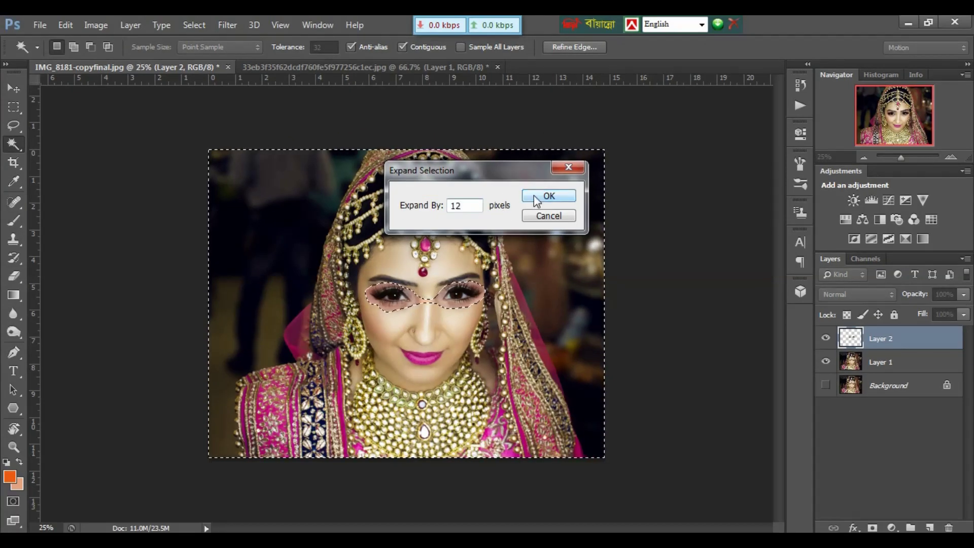
left_click(536, 198)
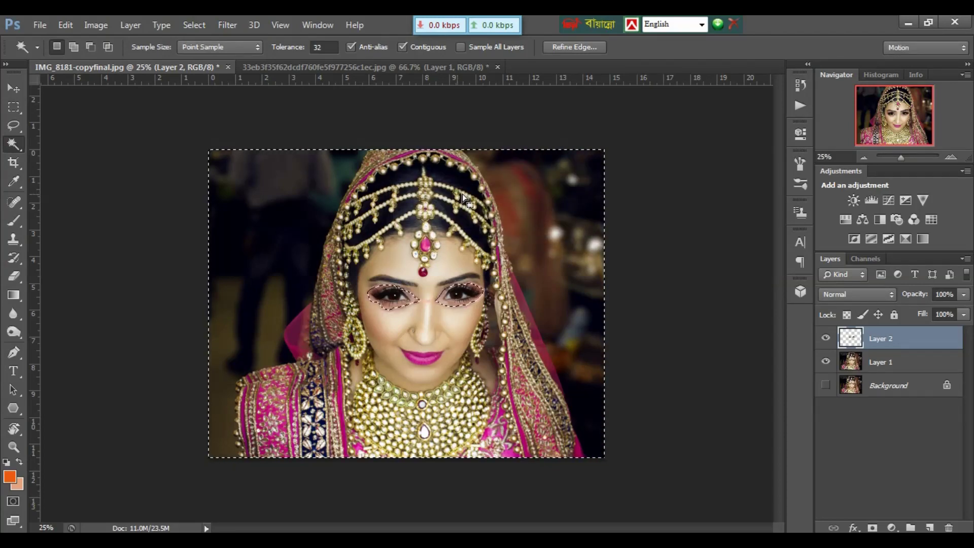
- Fill the eye selection on Layer 2, then hide Layer 2
key("alt+BackSpace")
left_click(826, 337)
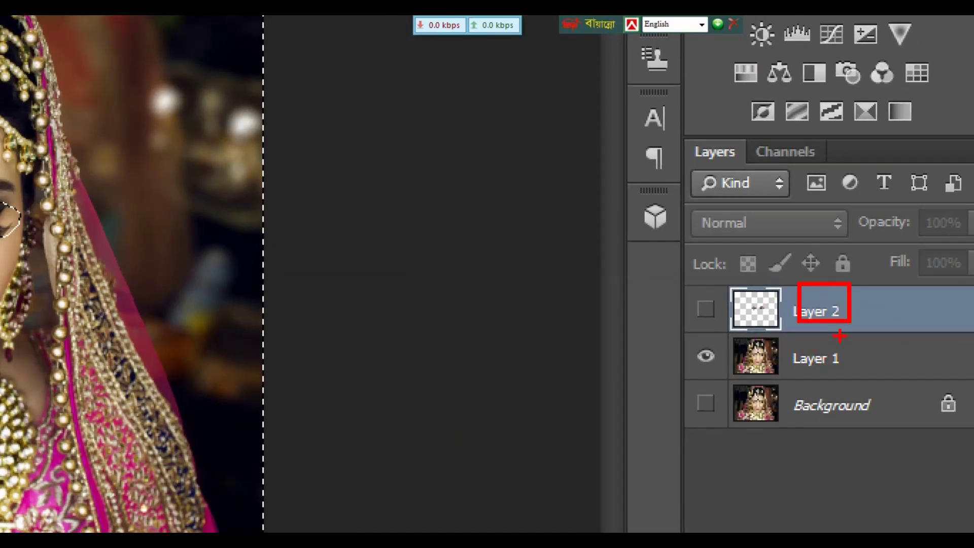
left_click_drag(812, 351, 857, 365)
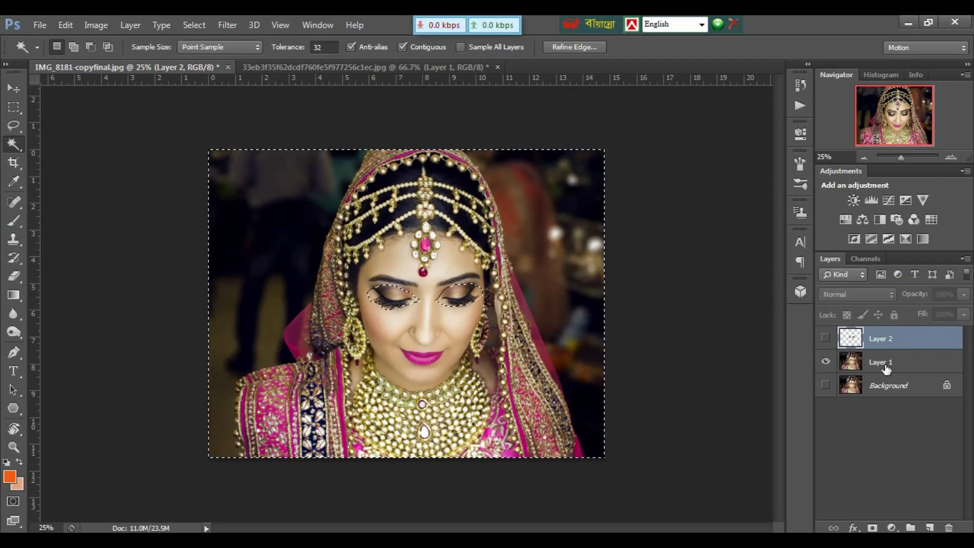
- Remove the closed eyes from Layer 1, leaving transparent holes, and deselect
left_click(886, 367)
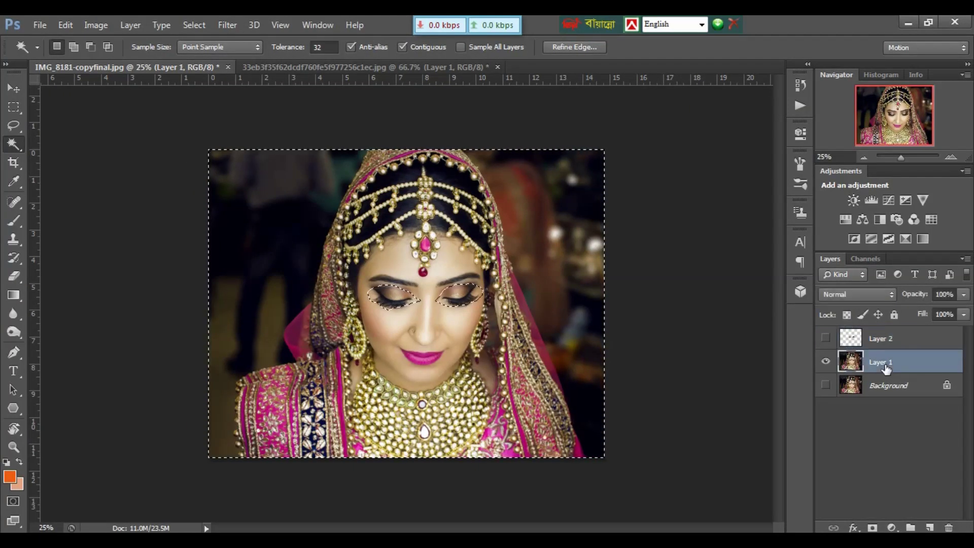
key("ctrl+plus")
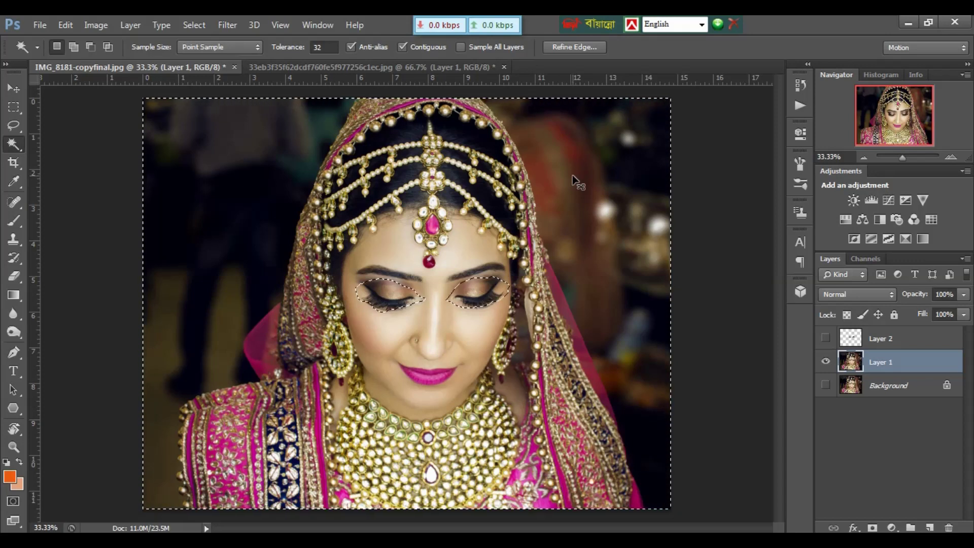
key("ctrl+shift+i")
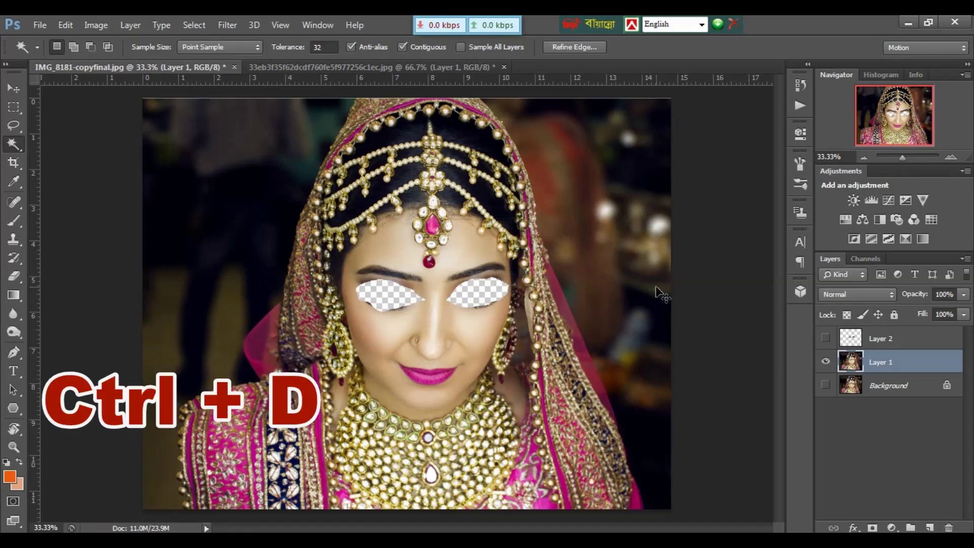
key("ctrl+d")
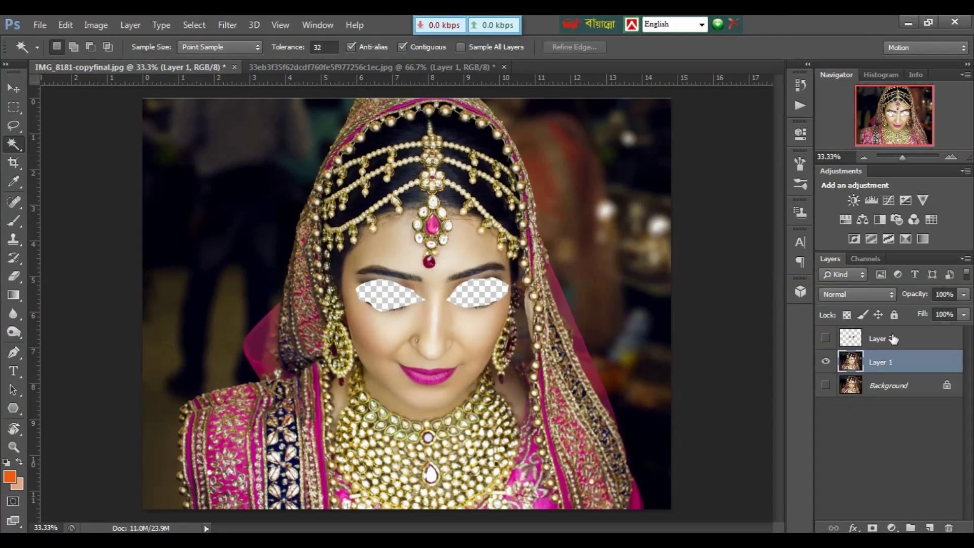
- Show Layer 2 again and zoom in and back out to inspect the open eyes
left_click(827, 338)
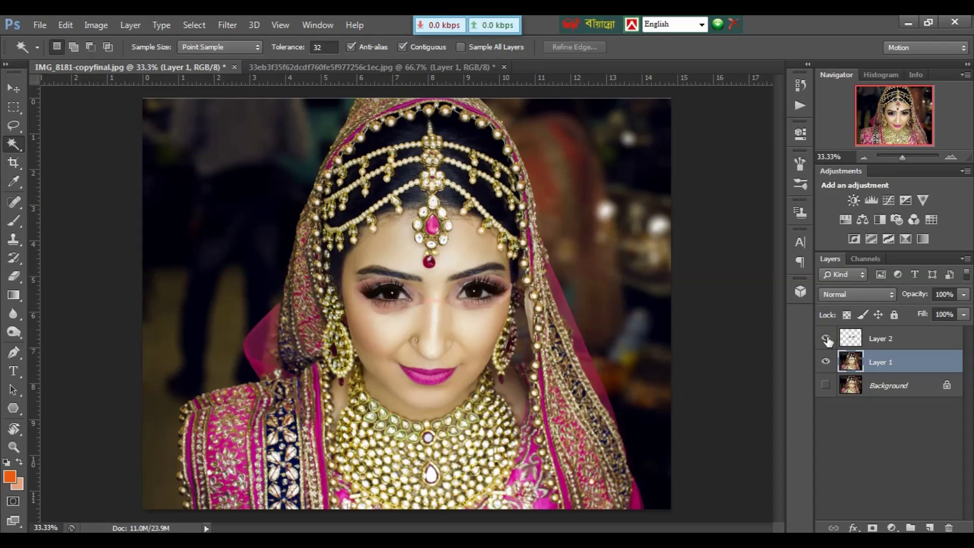
key("ctrl+plus")
key("ctrl+plus")
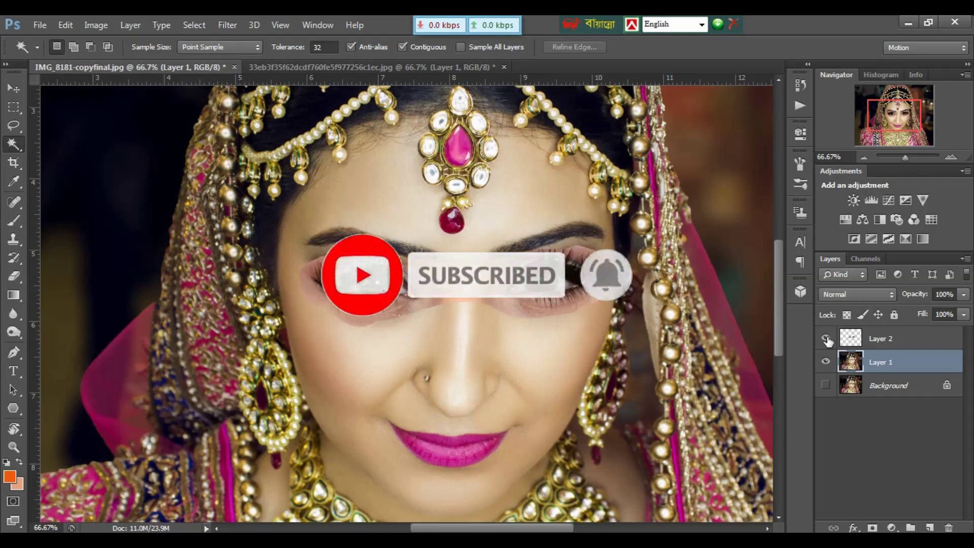
key("ctrl+minus")
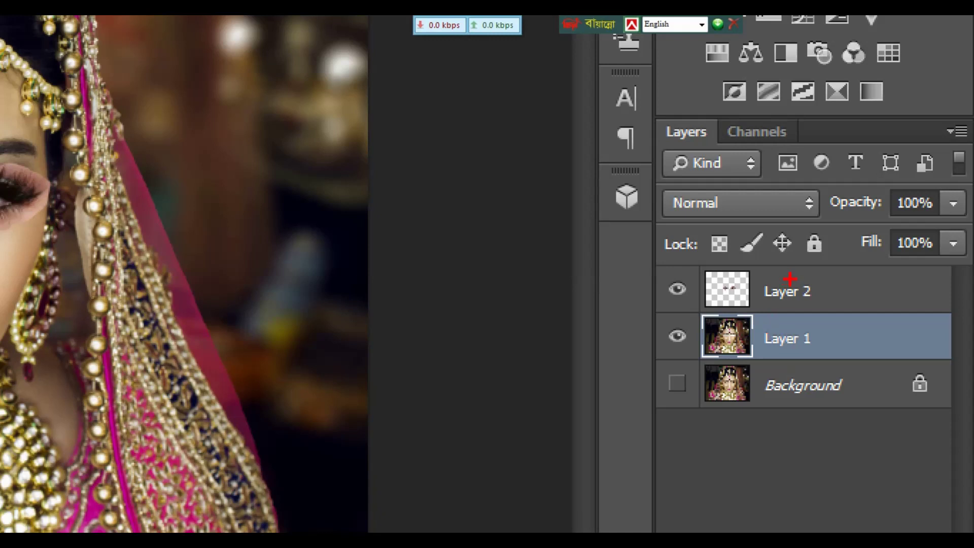
left_click_drag(790, 279, 850, 294)
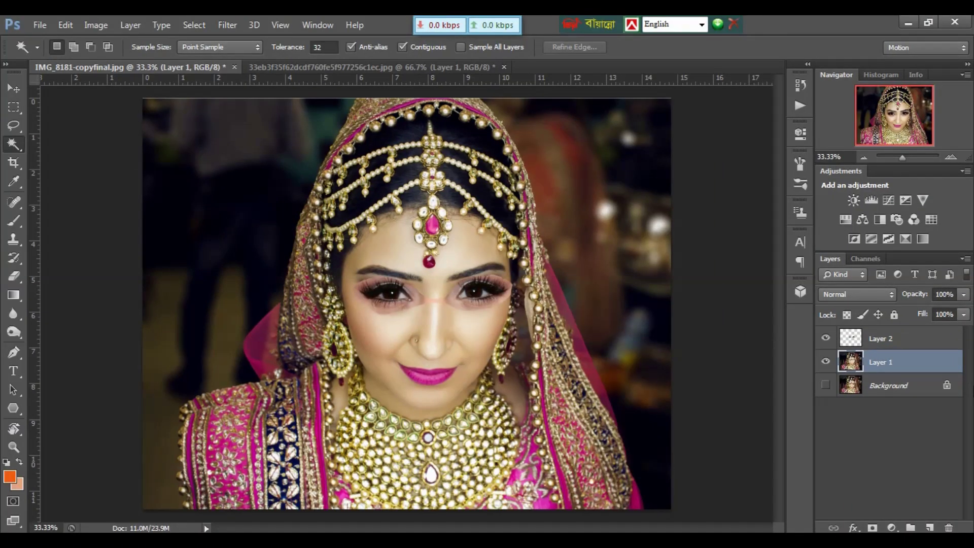
- Select Layers 1 and 2 and auto-blend them as Panorama with Seamless Tones and Colors
left_click(883, 339, "shift")
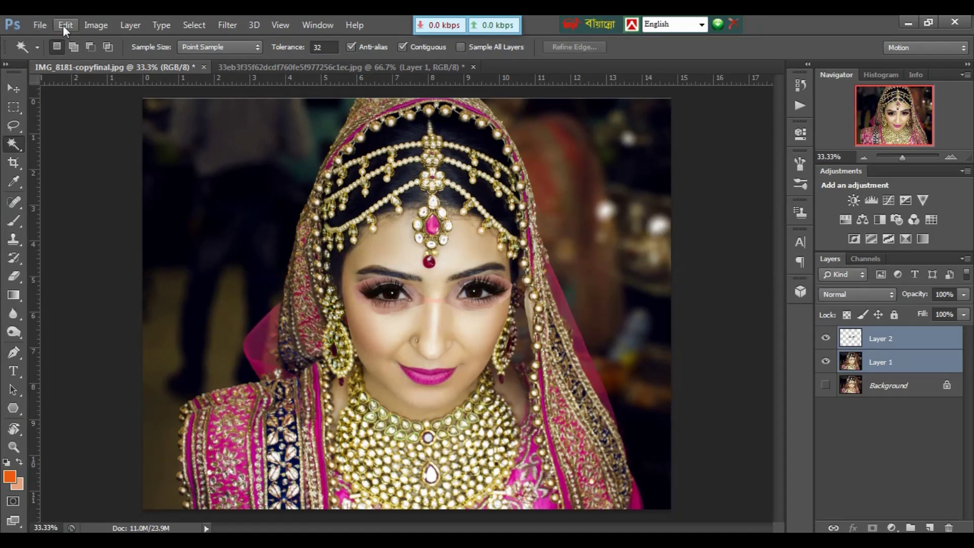
left_click(63, 26)
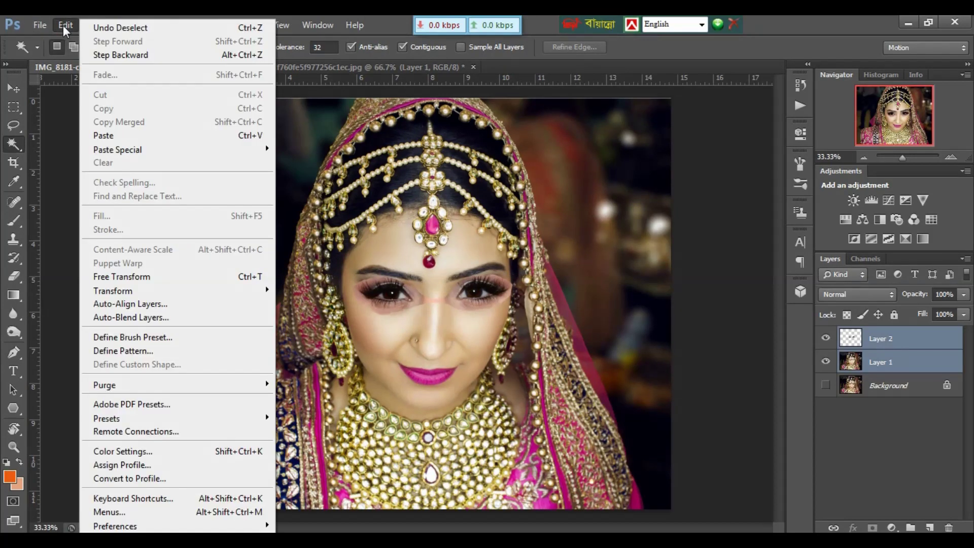
left_click(112, 318)
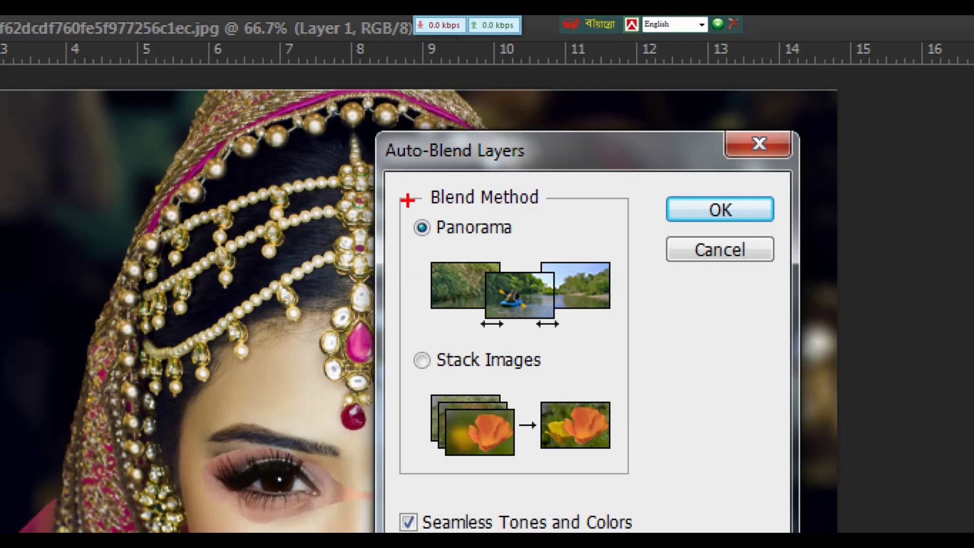
left_click_drag(410, 206, 436, 249)
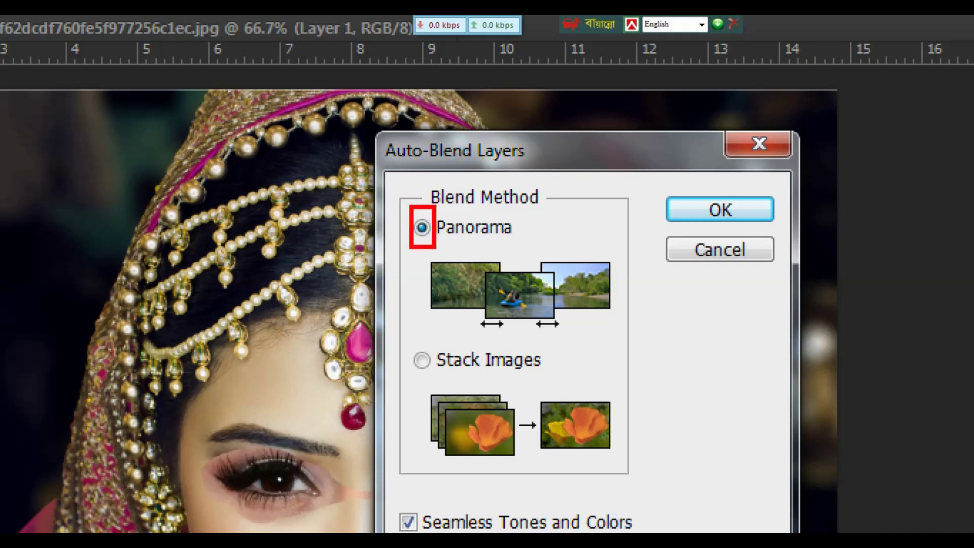
left_click_drag(407, 343, 436, 382)
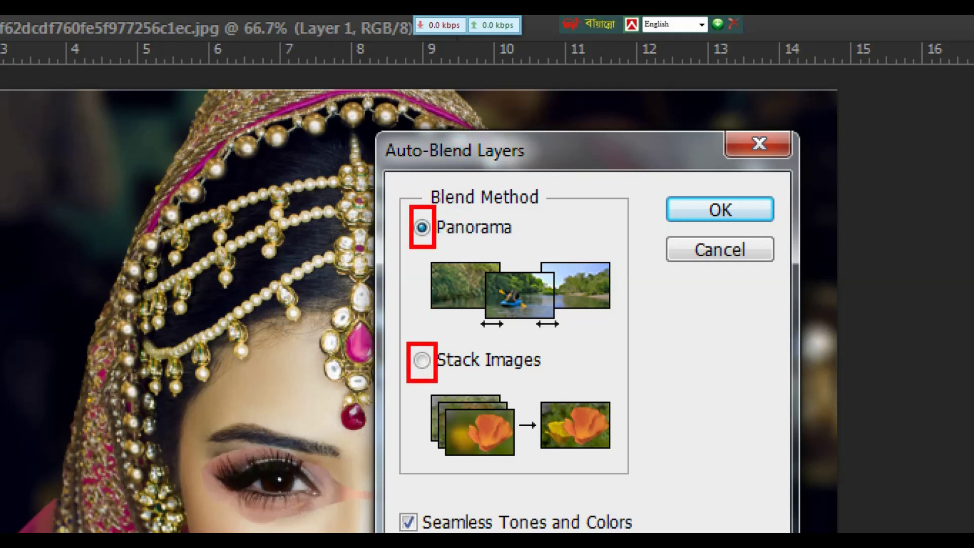
left_click_drag(391, 503, 424, 532)
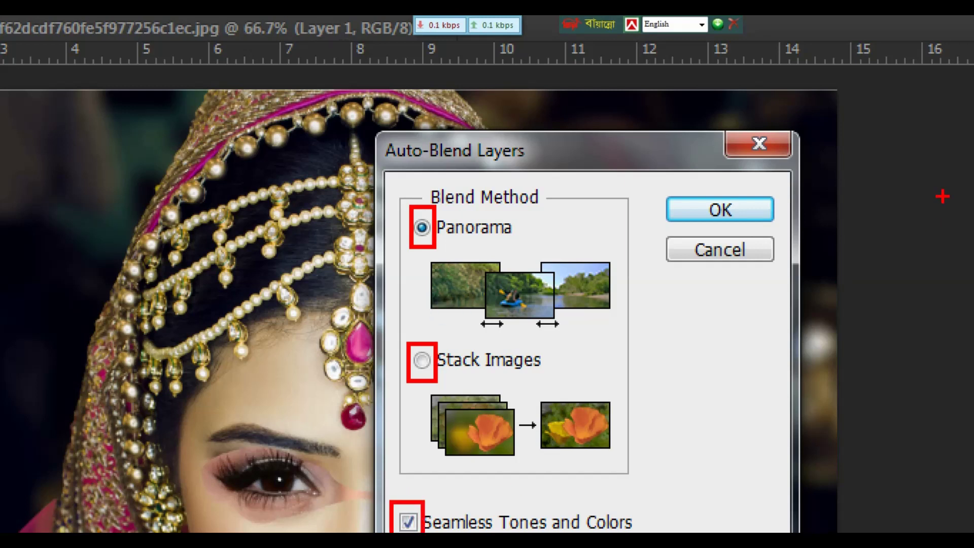
key("Escape")
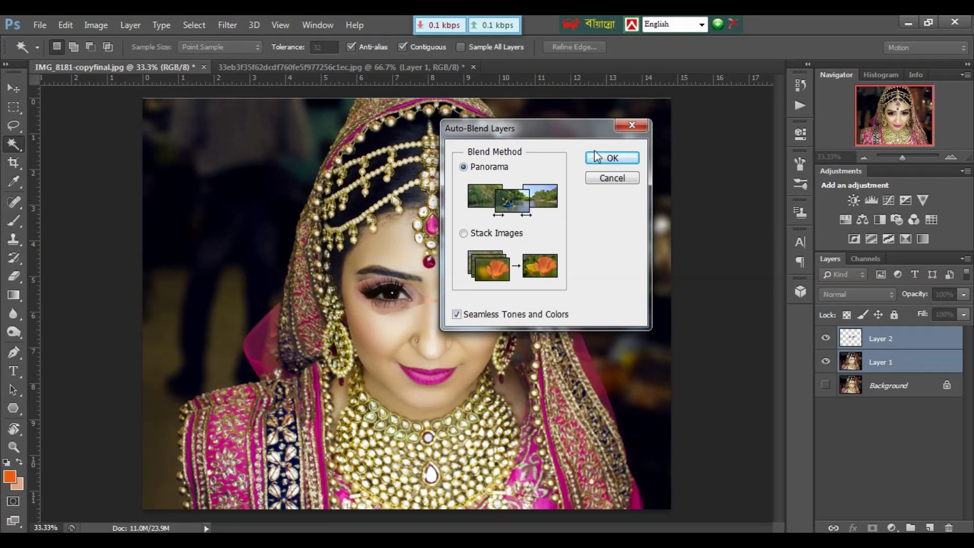
left_click(611, 158)
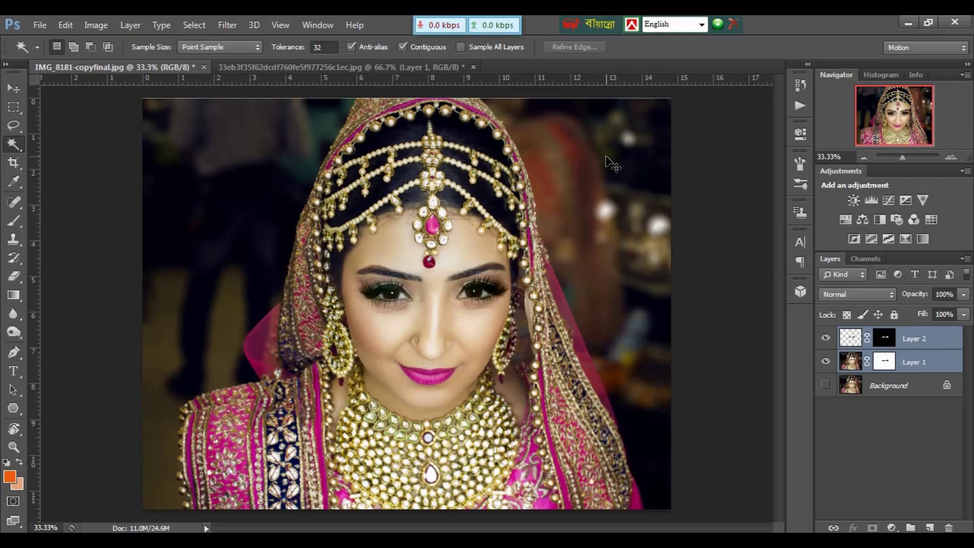
- Check the blended eyes up close, then merge the two layers into one Layer 2
key("ctrl+plus")
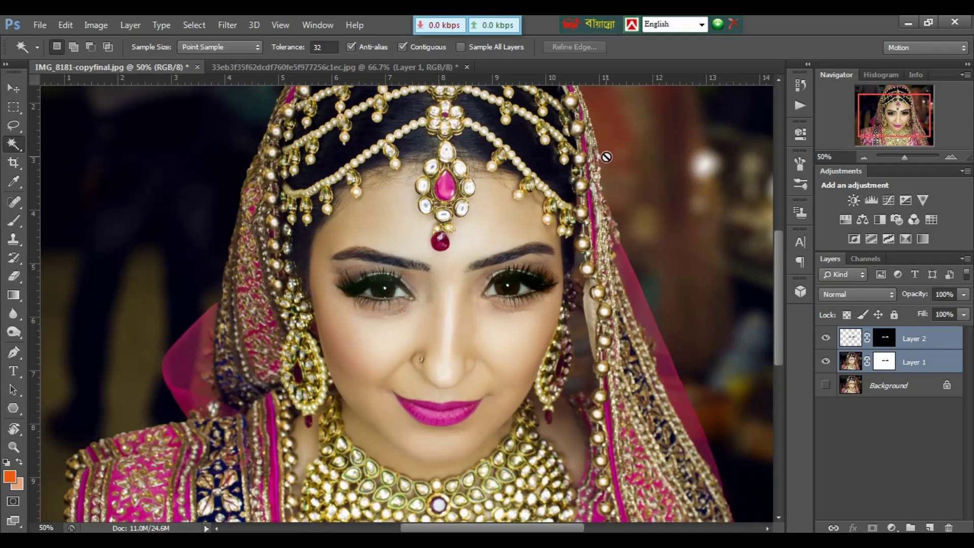
key("ctrl+minus")
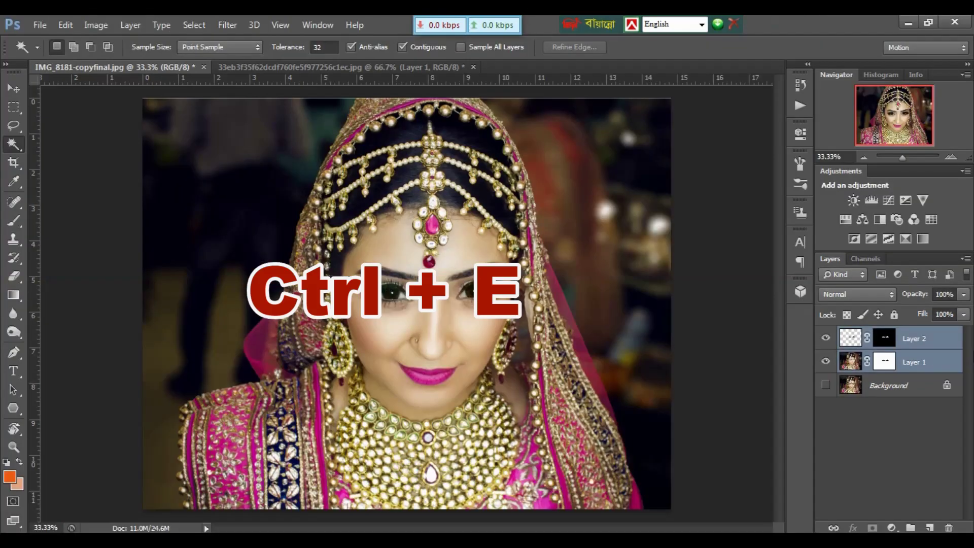
key("ctrl+e")
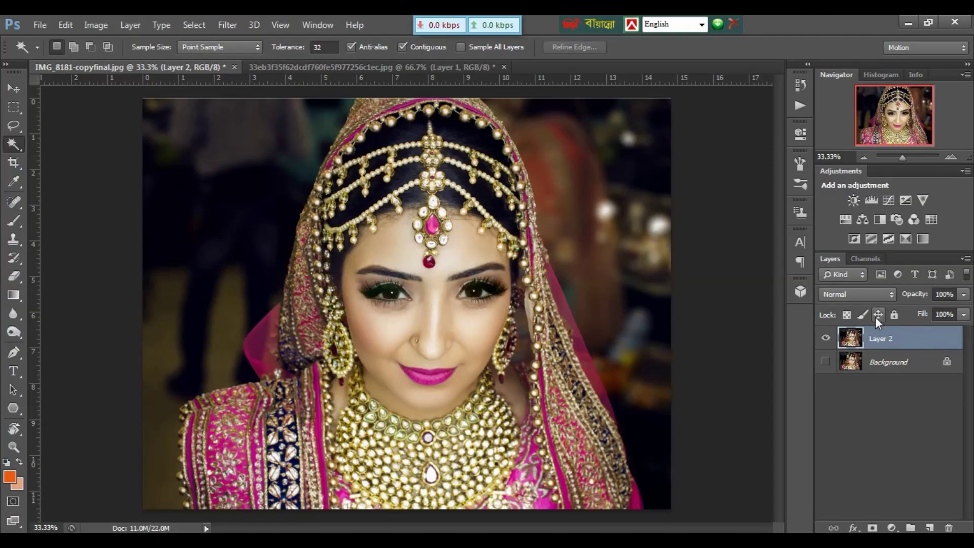
- Show the Background and toggle Layer 2 to compare original and open eyes
left_click(826, 362)
left_click(825, 339)
left_click(826, 339)
left_click(826, 339)
left_click(825, 339)
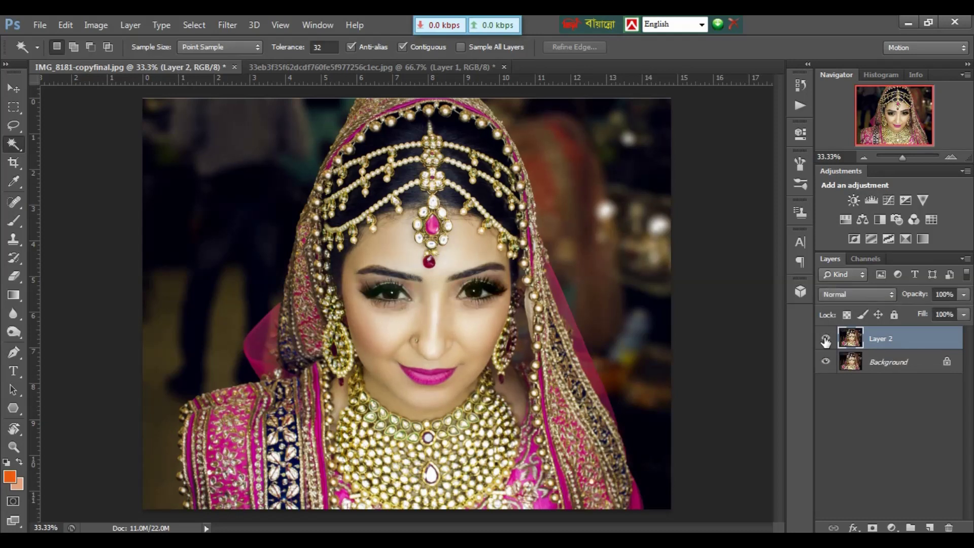